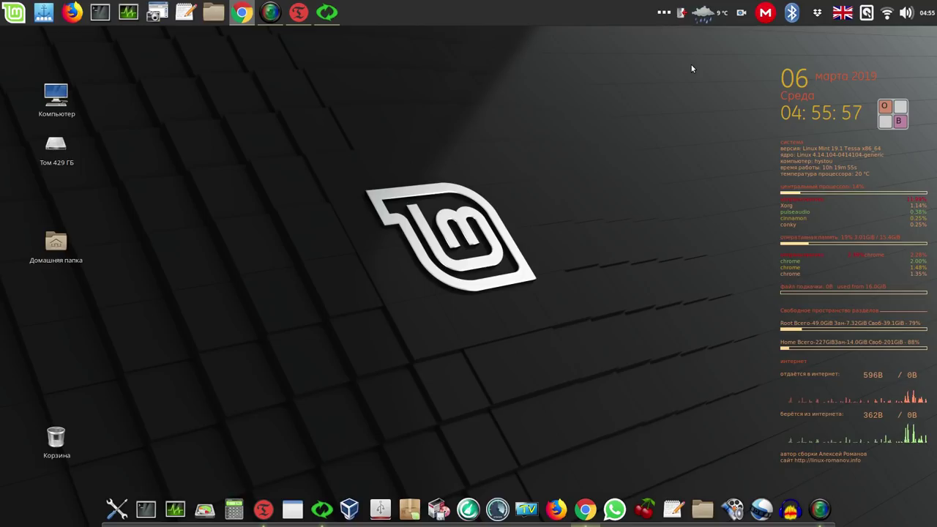
Step: Open the Update Manager and check the system for available updates
click(18, 16)
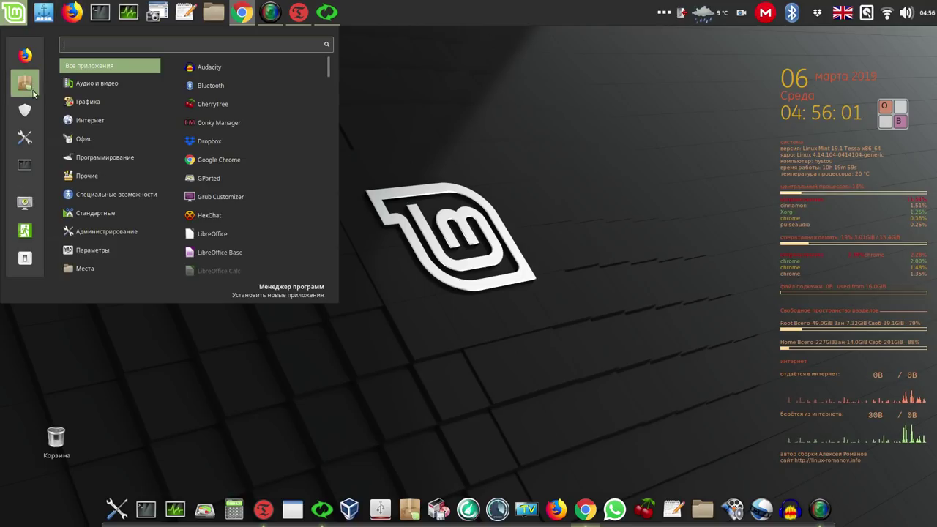
click(26, 110)
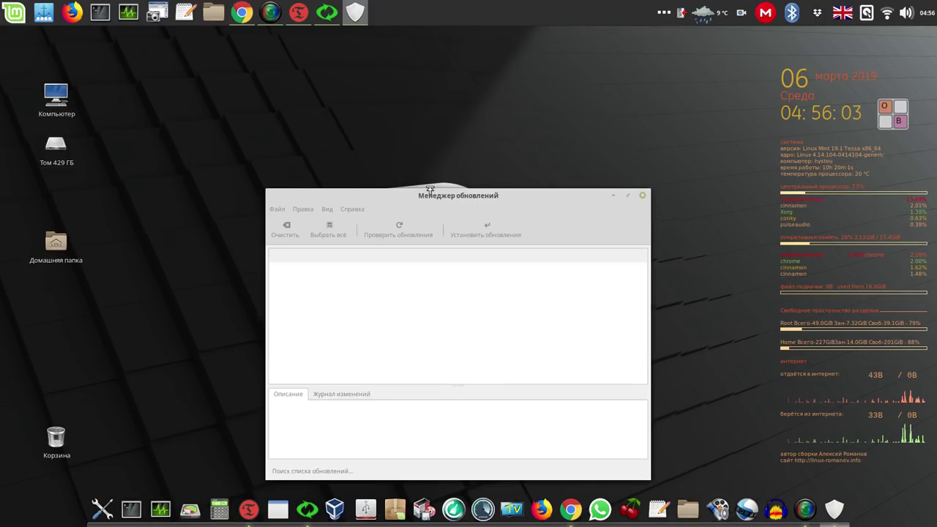
drag(514, 196, 501, 96)
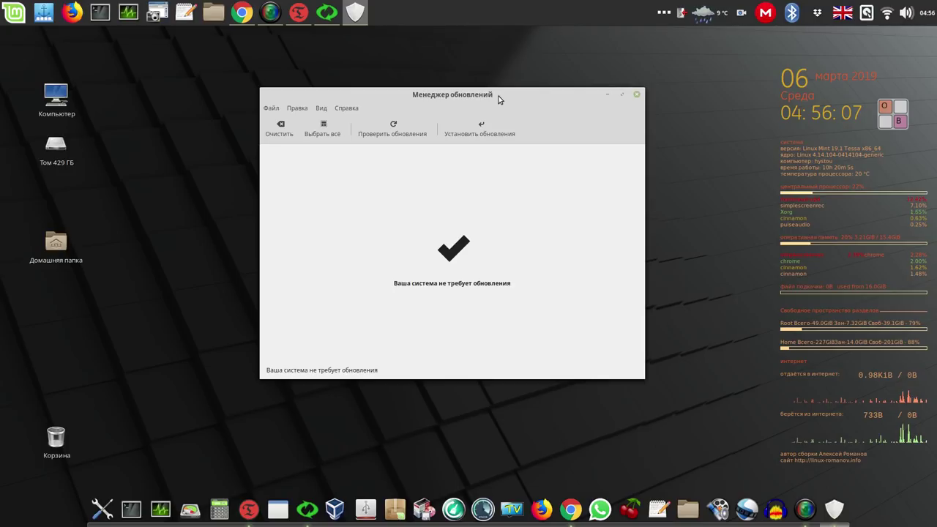
click(408, 129)
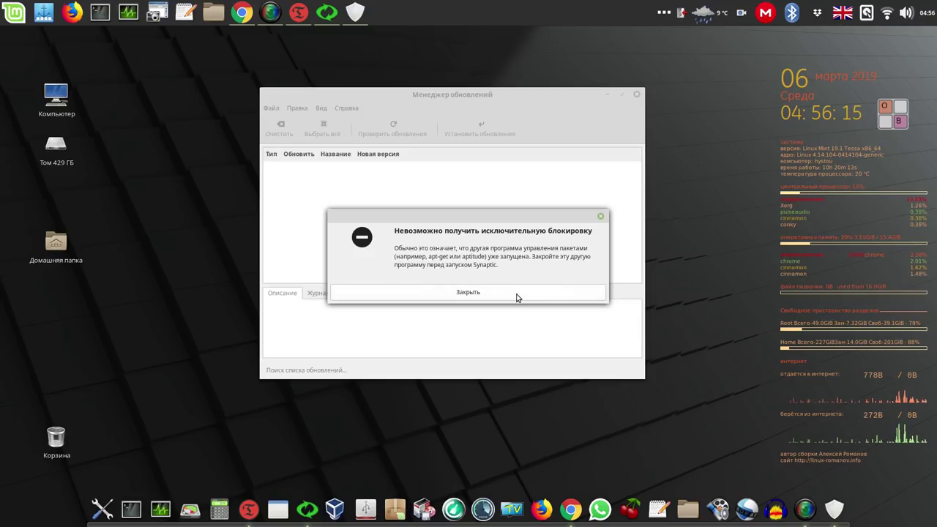
click(516, 297)
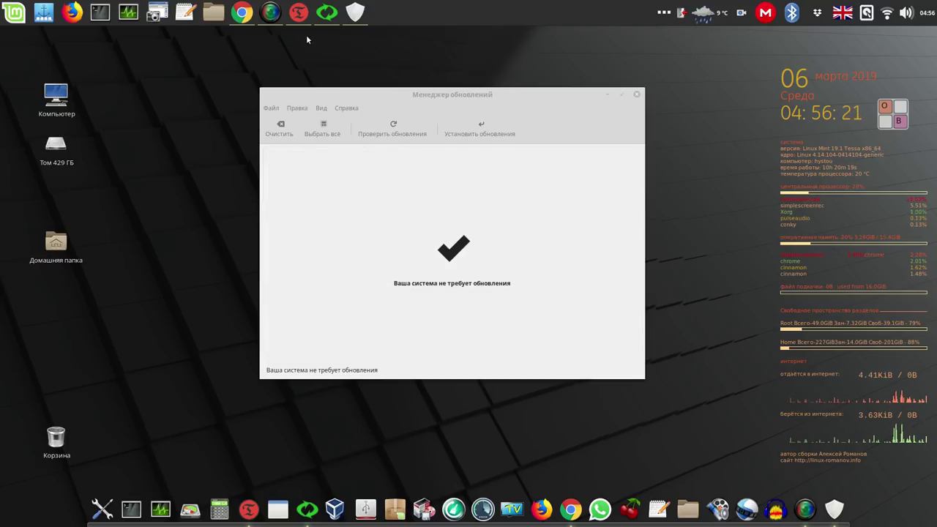
mouse_move(306, 17)
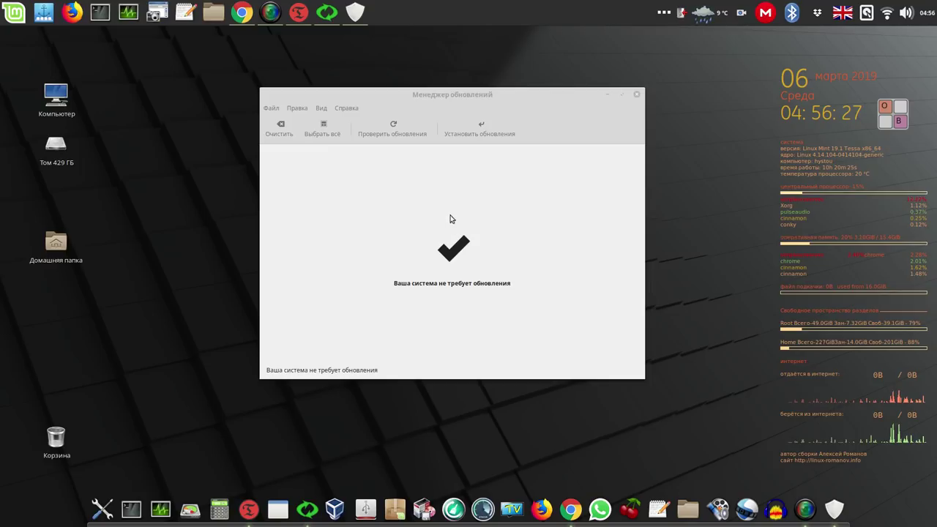
Step: Review the update options, impact levels, refresh intervals and automatic installation in the Update Manager's preferences, apply them, and close the manager
click(297, 108)
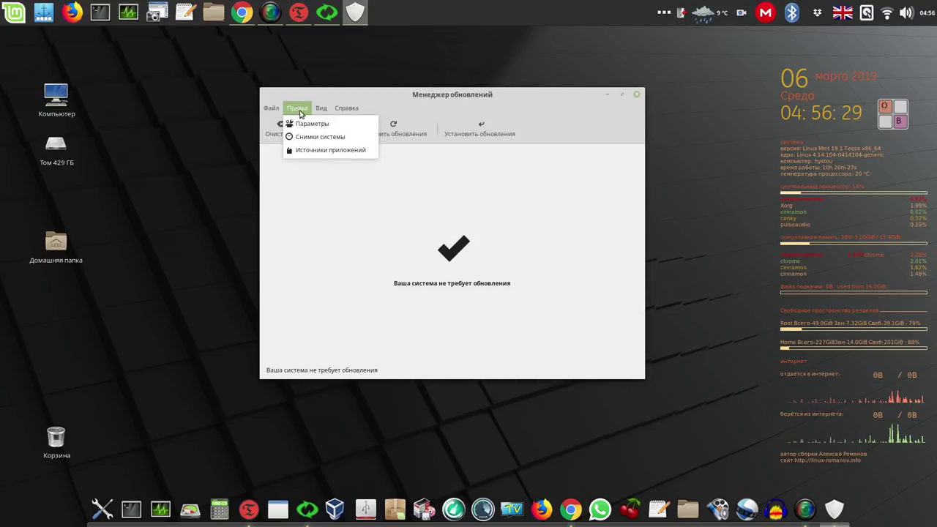
click(309, 128)
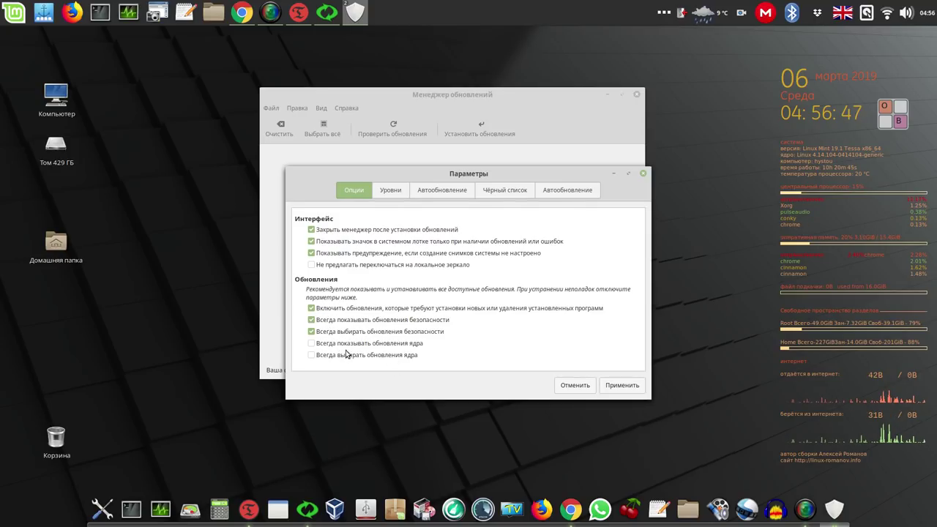
drag(648, 395, 695, 441)
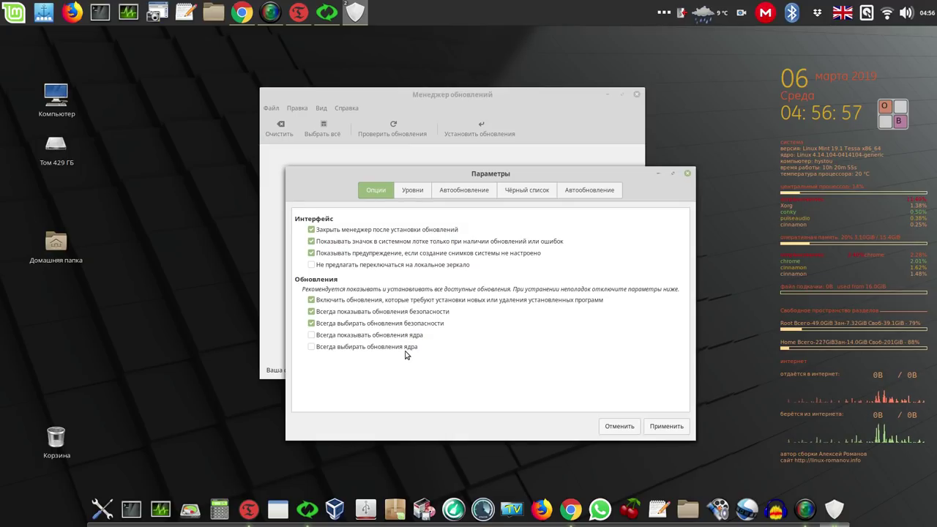
click(416, 193)
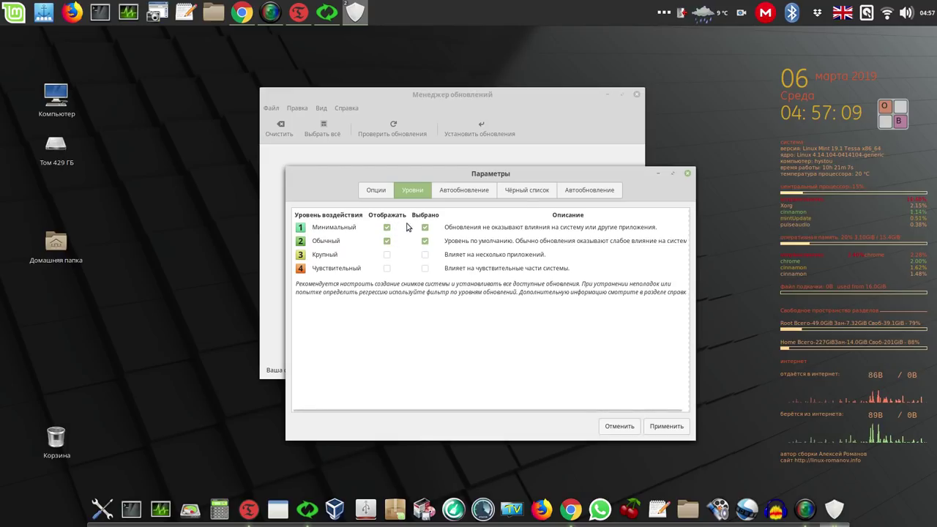
click(467, 192)
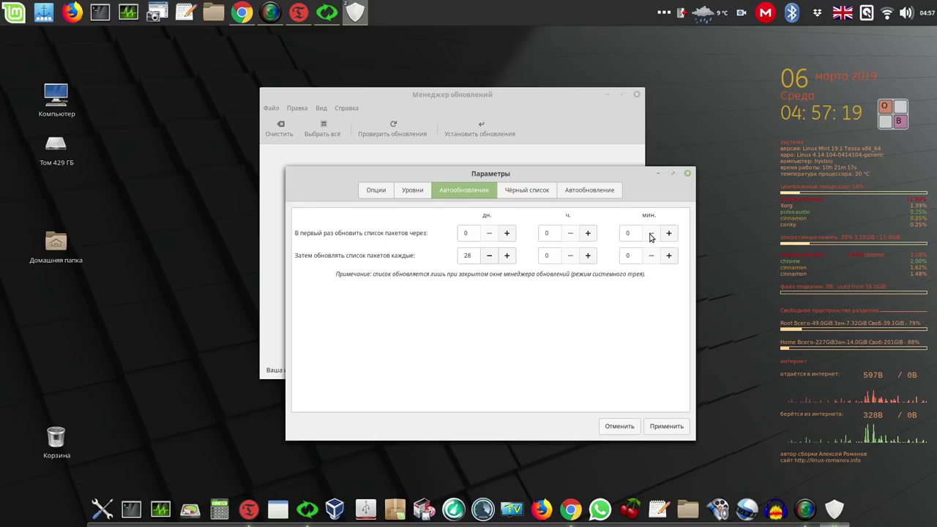
click(598, 195)
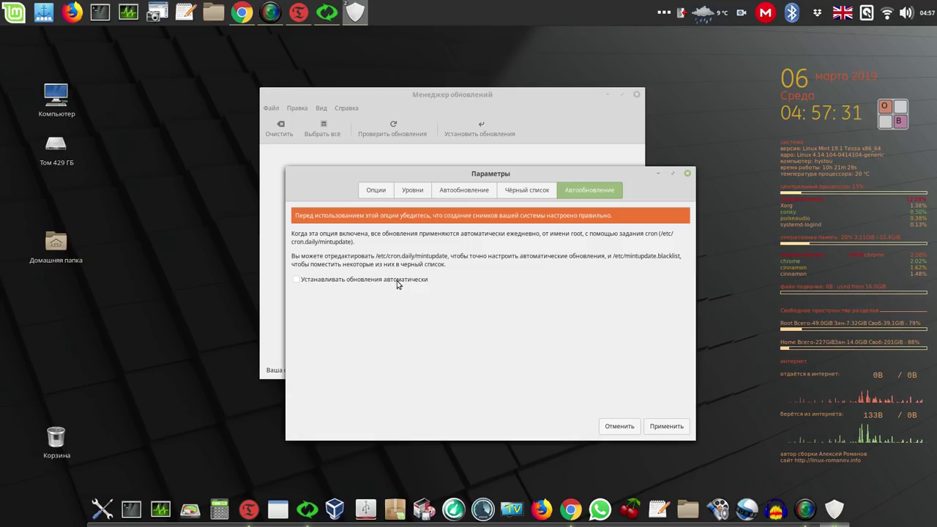
click(665, 427)
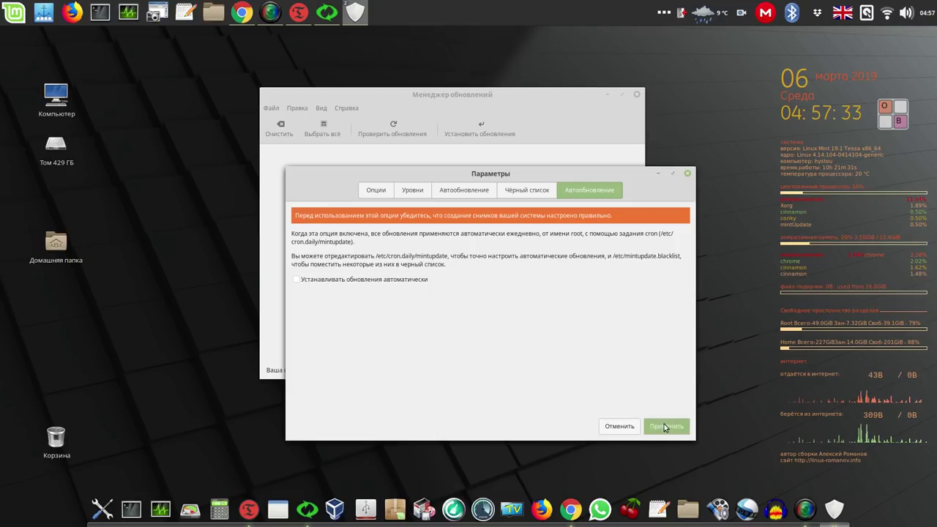
click(637, 94)
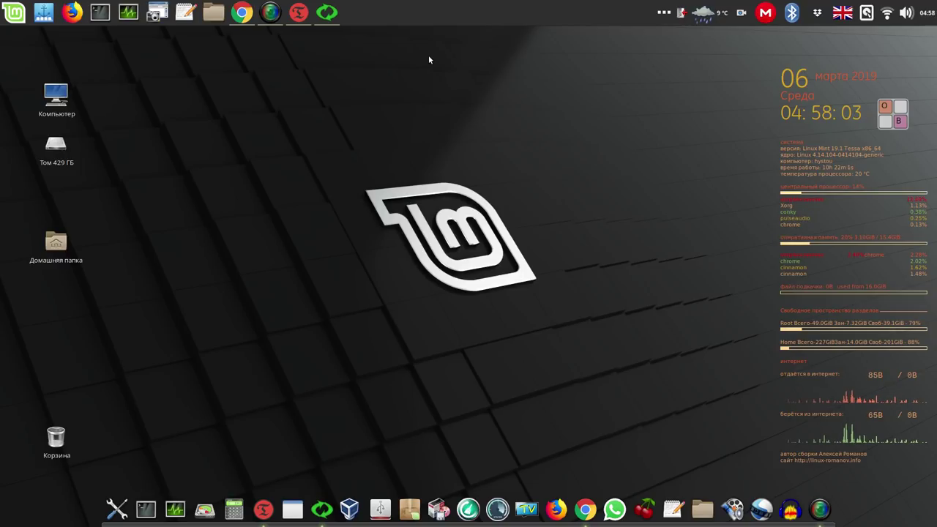
Step: Switch to Systemback, set its storage directory to /home, and close the program
click(328, 14)
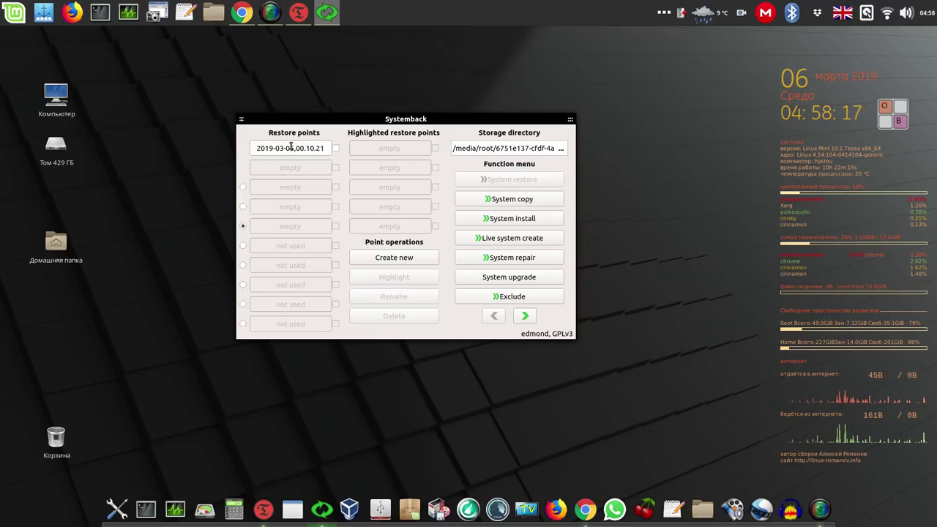
click(560, 149)
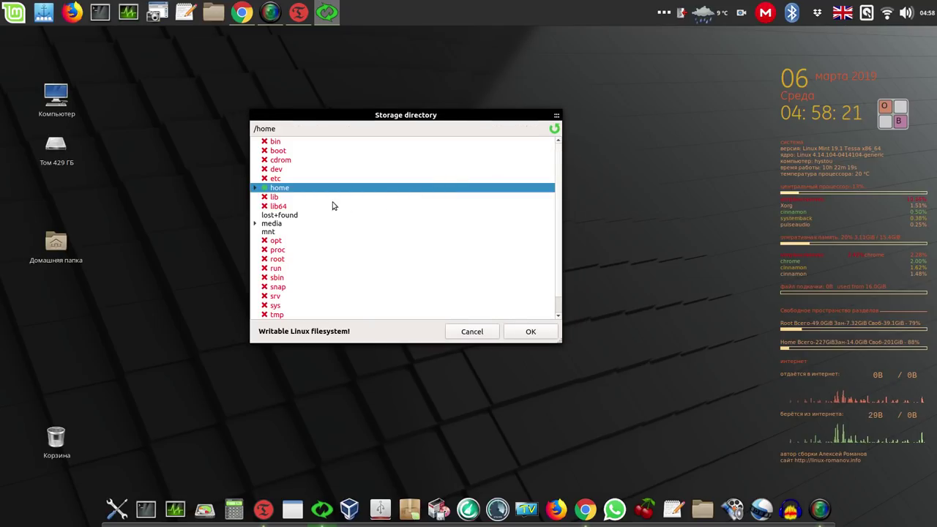
click(544, 339)
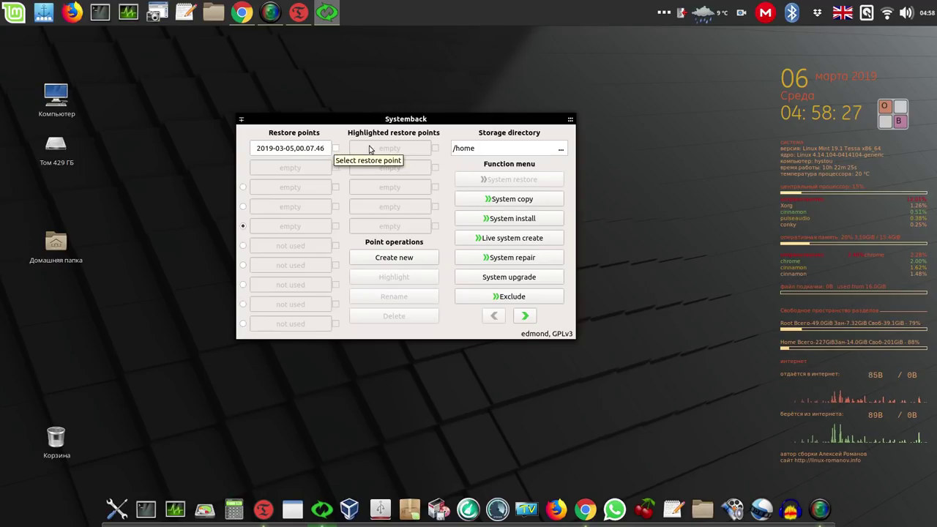
click(569, 123)
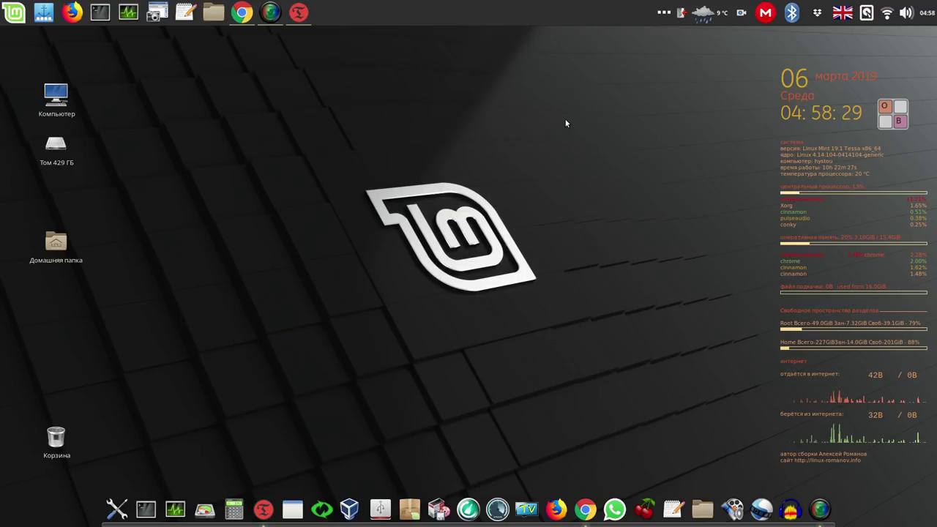
Step: Switch to Timeshift, select the LinuxMint 19.1 (tessa) snapshot for inspection, and close the program
click(298, 15)
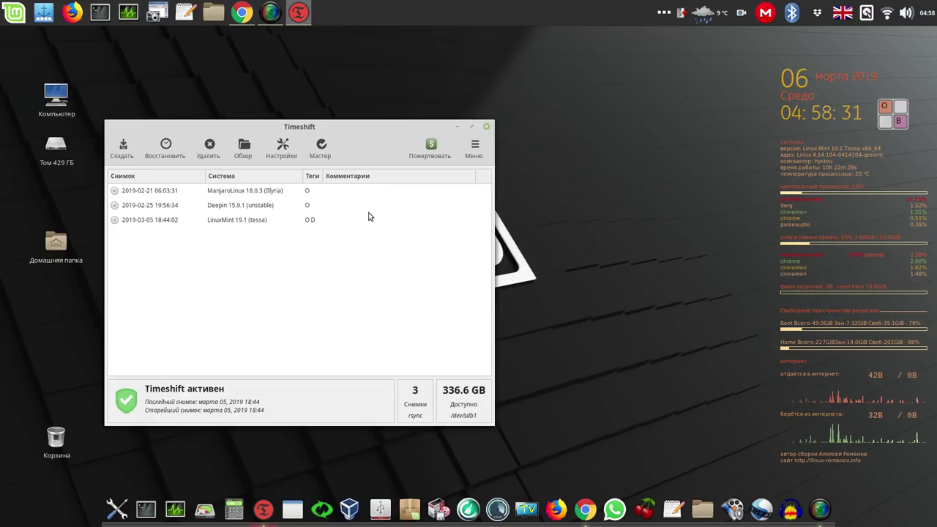
click(242, 220)
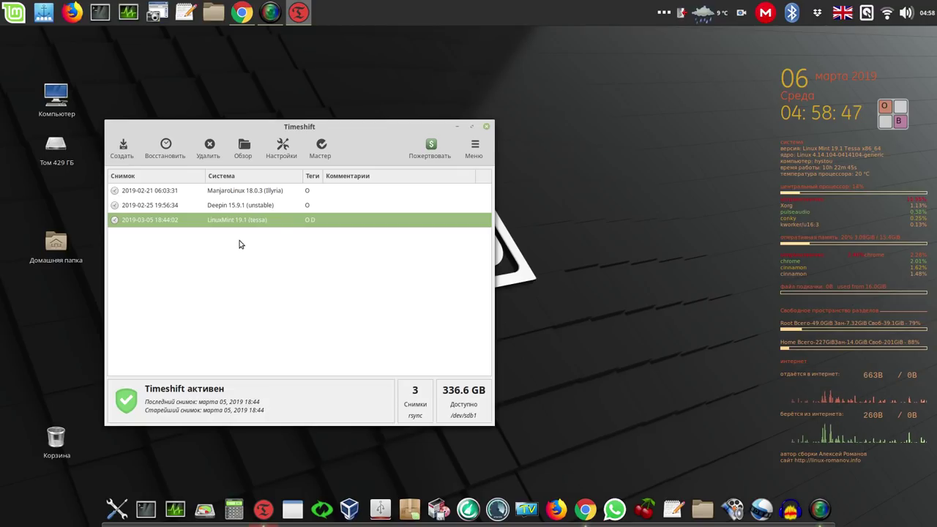
click(488, 128)
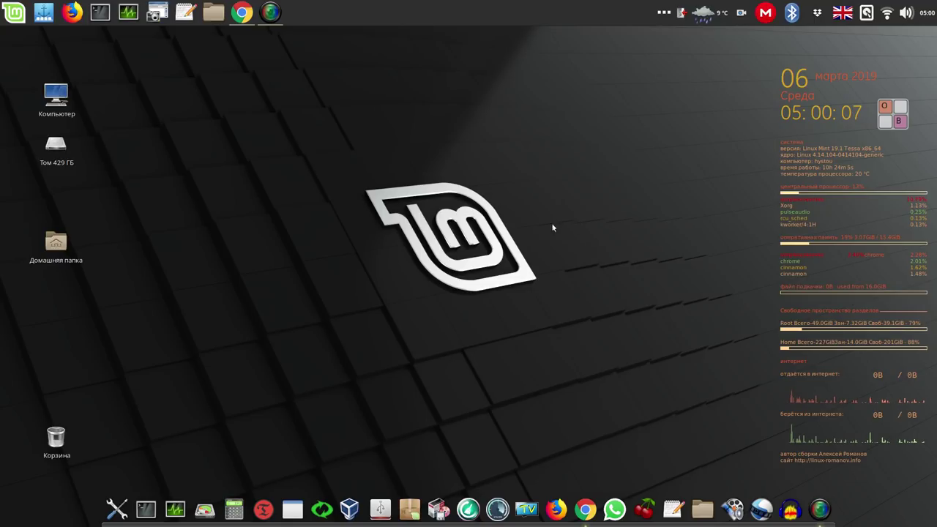
Step: Switch to Chrome, find ucaresystem-core_4.4.0_all.deb under Программы для Linux / uCareSystem on КРОК Диск, and minimize the browser
click(244, 17)
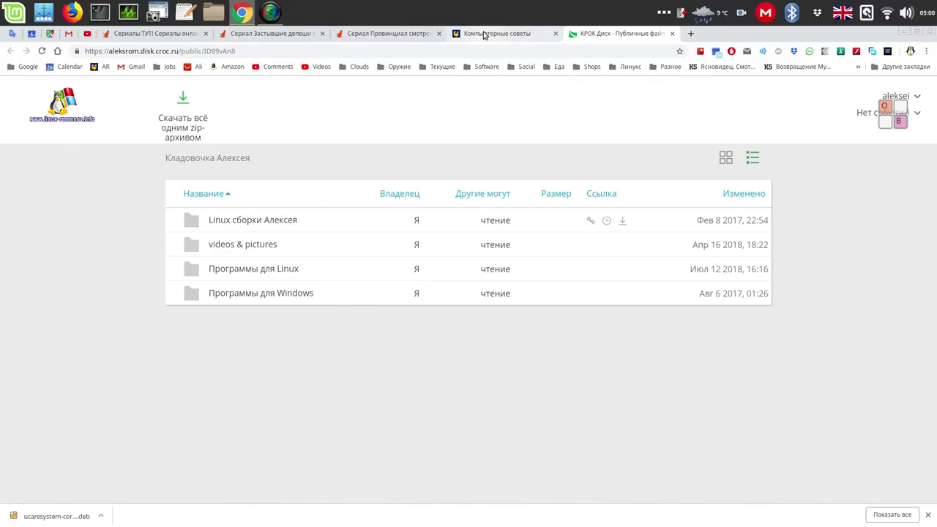
click(484, 35)
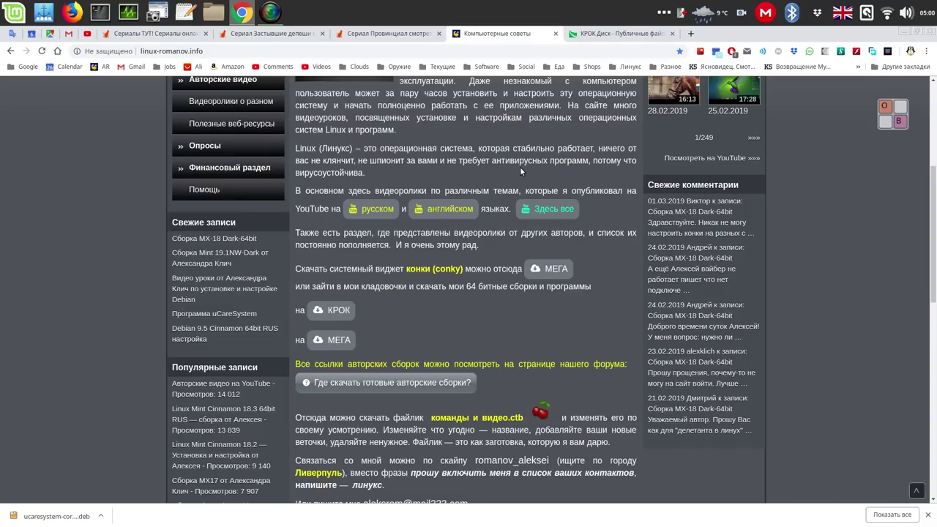
click(618, 34)
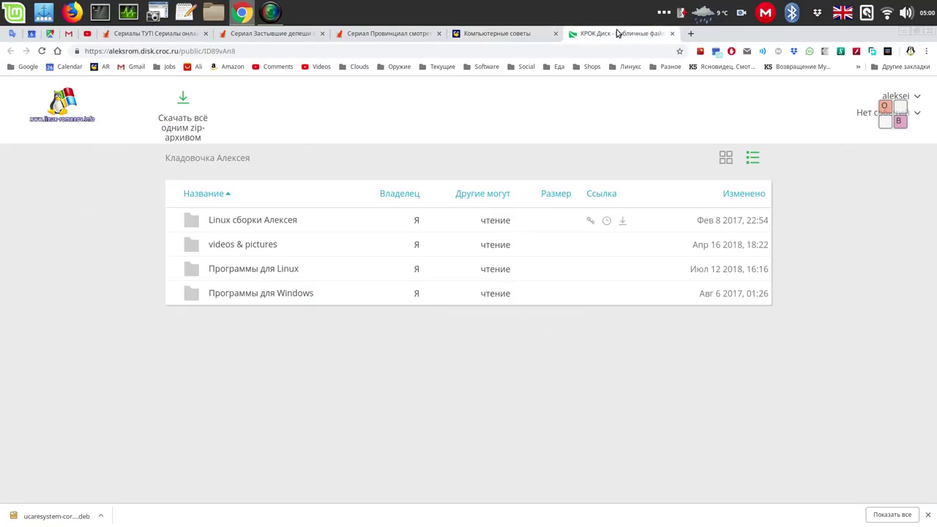
click(271, 270)
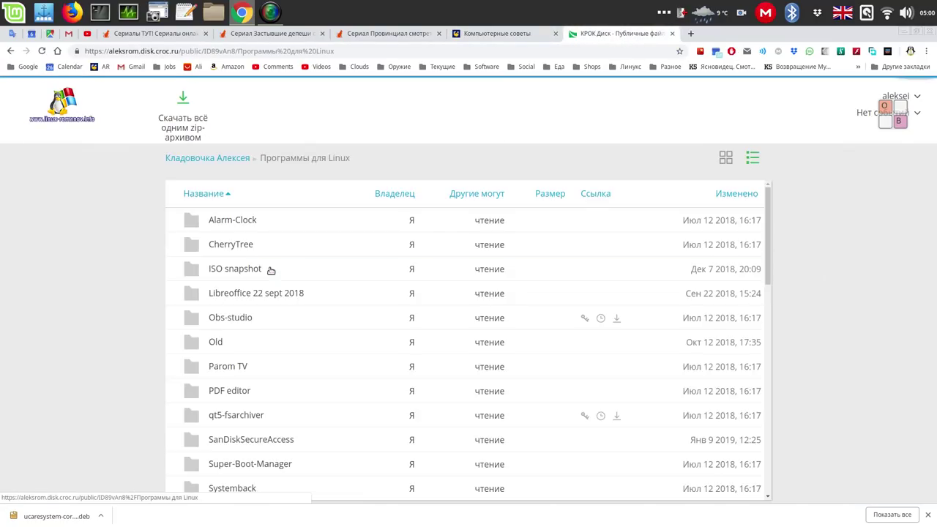
scroll(267, 391, down, 5)
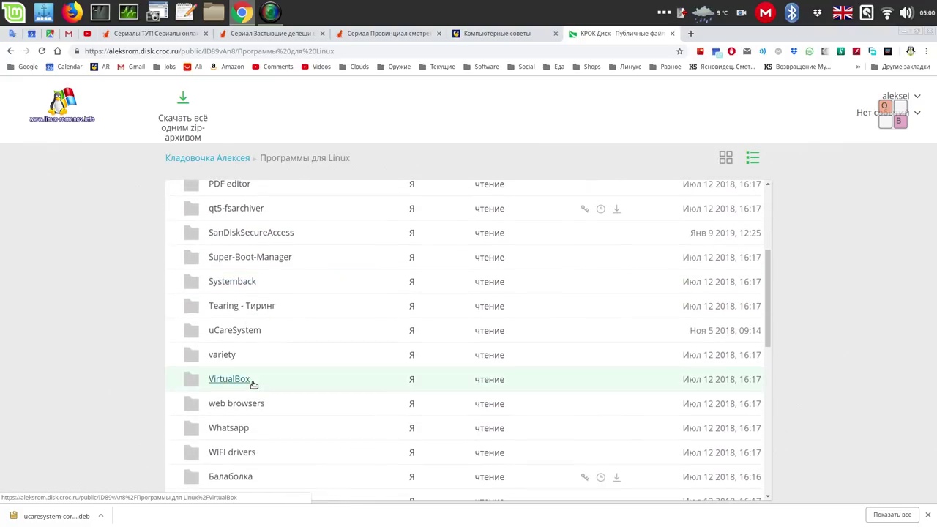
click(242, 330)
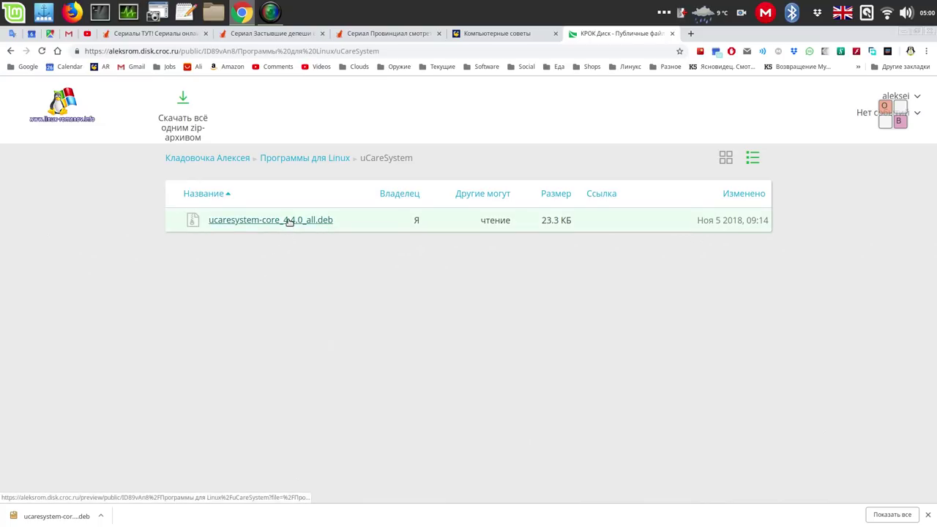
mouse_move(288, 221)
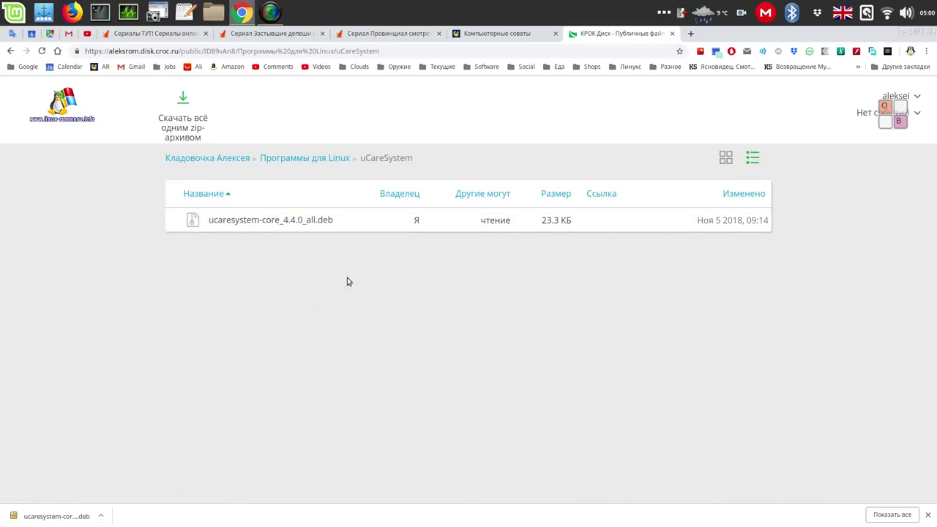
click(905, 33)
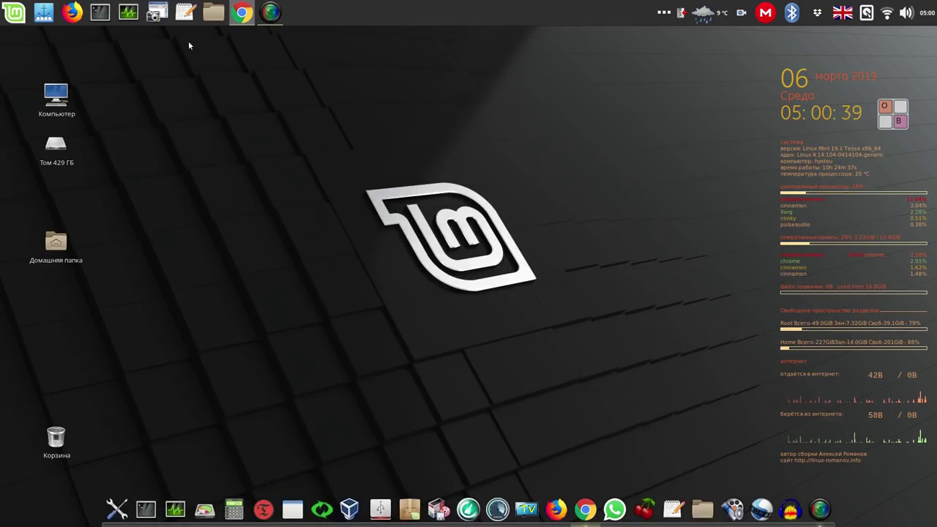
Step: Open the Загрузки folder in the file manager and allow ucaresystem-core_4.4.0_all.deb to be executed as a program
click(213, 12)
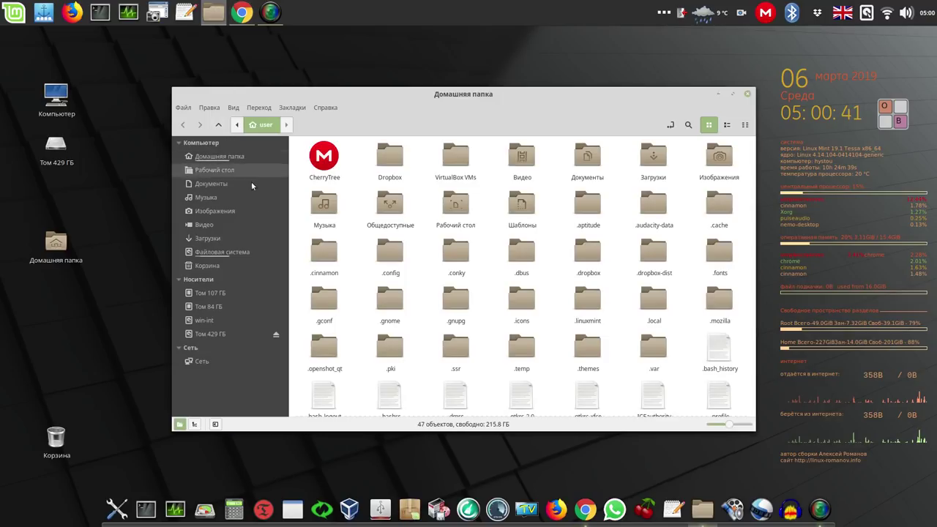
click(242, 240)
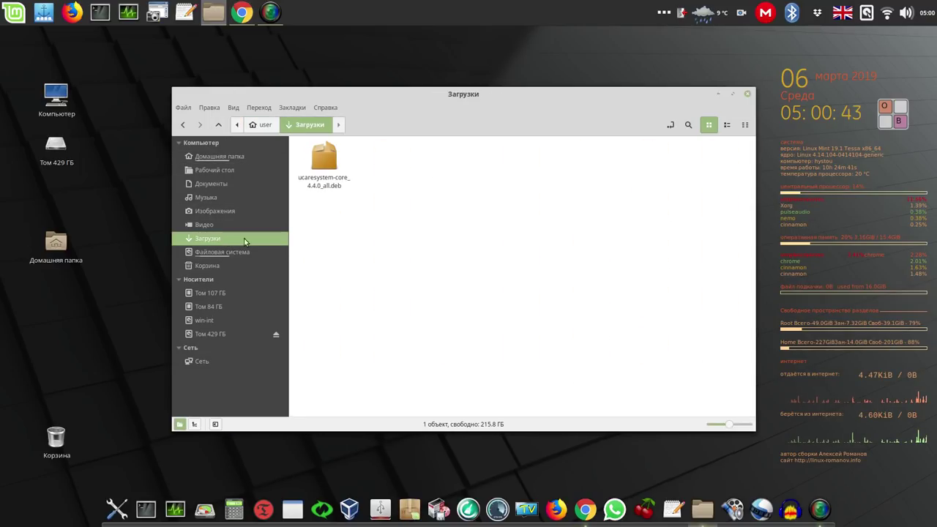
click(323, 161)
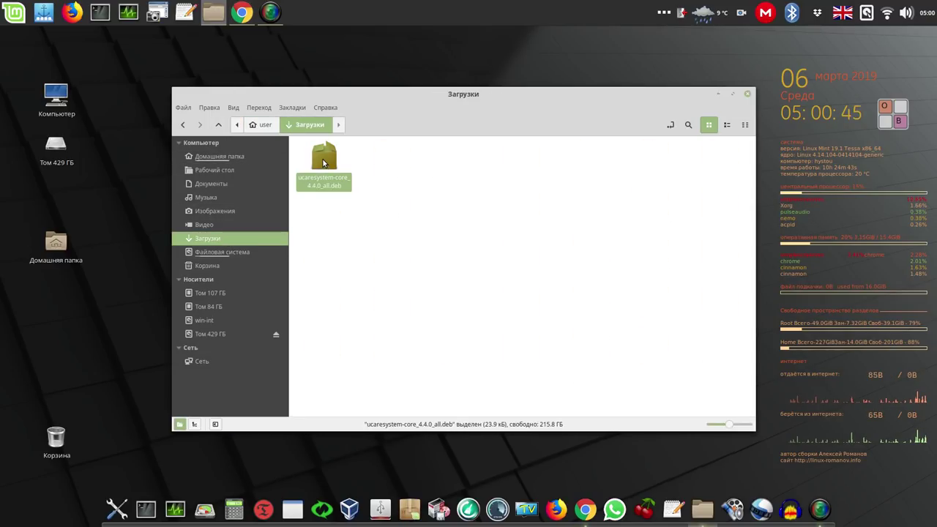
right_click(323, 163)
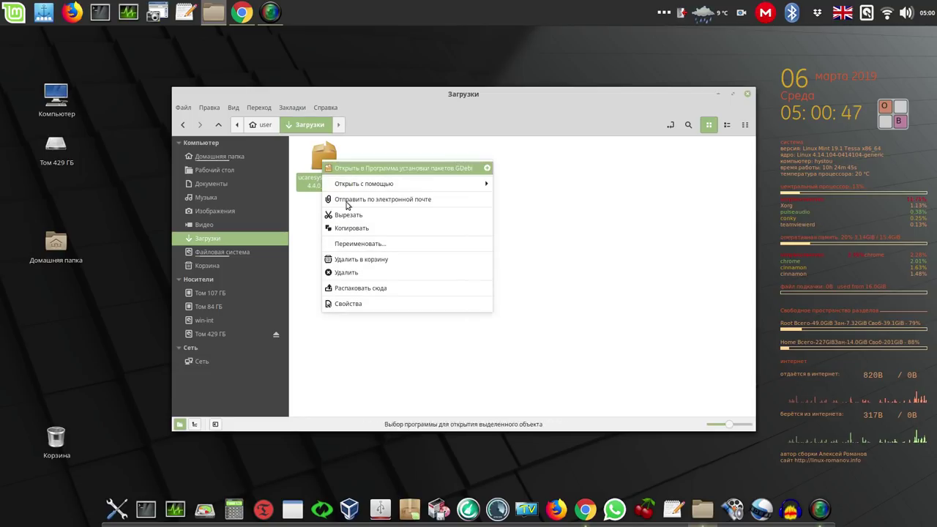
click(380, 304)
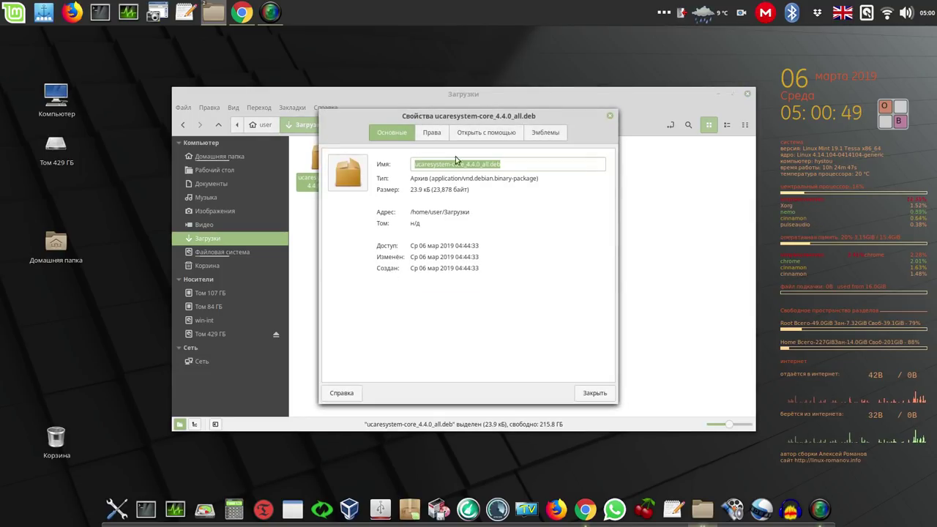
click(433, 133)
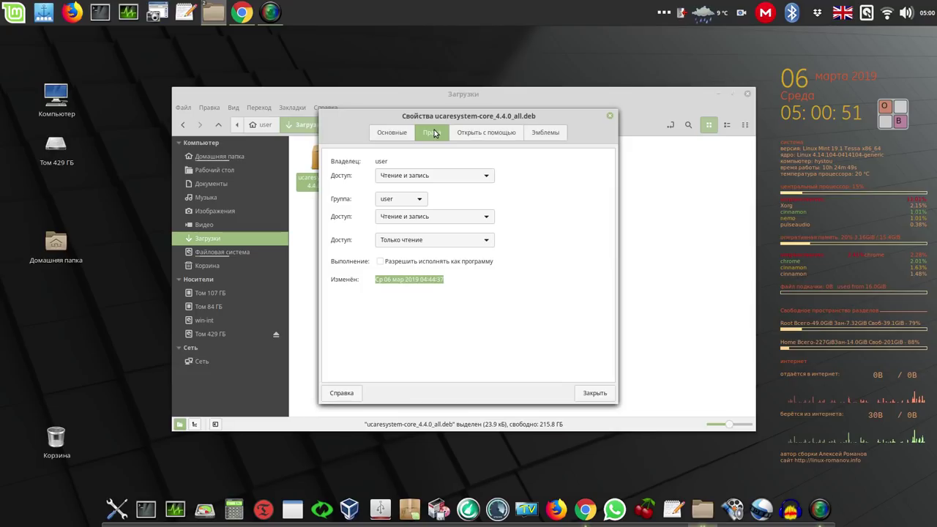
click(380, 261)
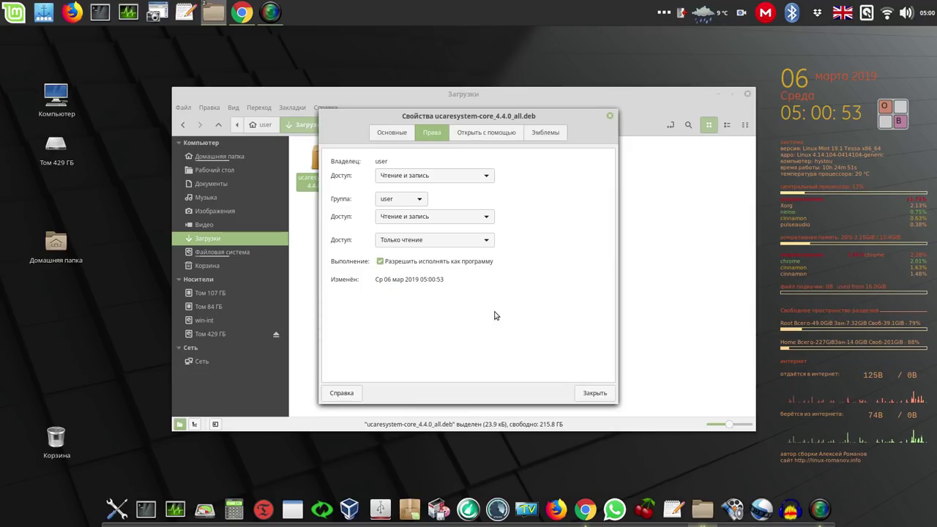
click(605, 396)
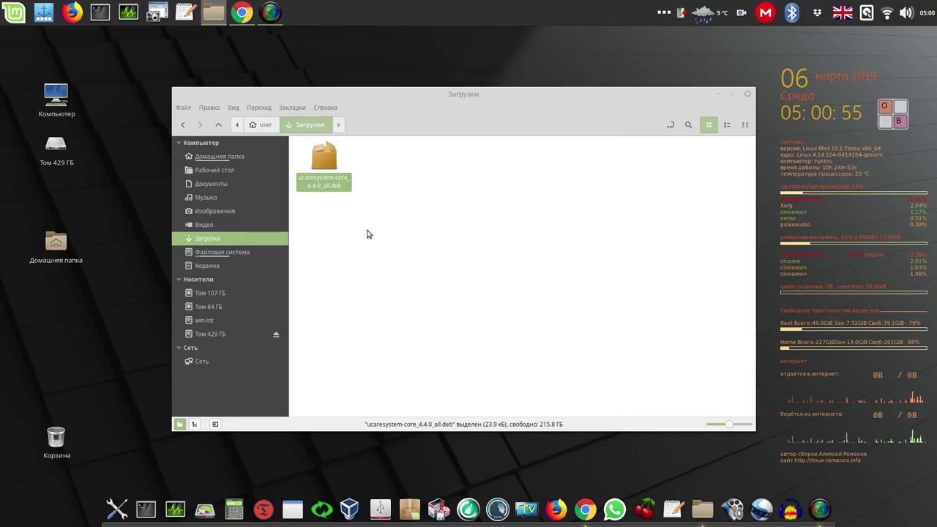
Step: Open ucaresystem-core_4.4.0_all.deb in the package installer to check its description, and close the installer and the file manager
double_click(322, 164)
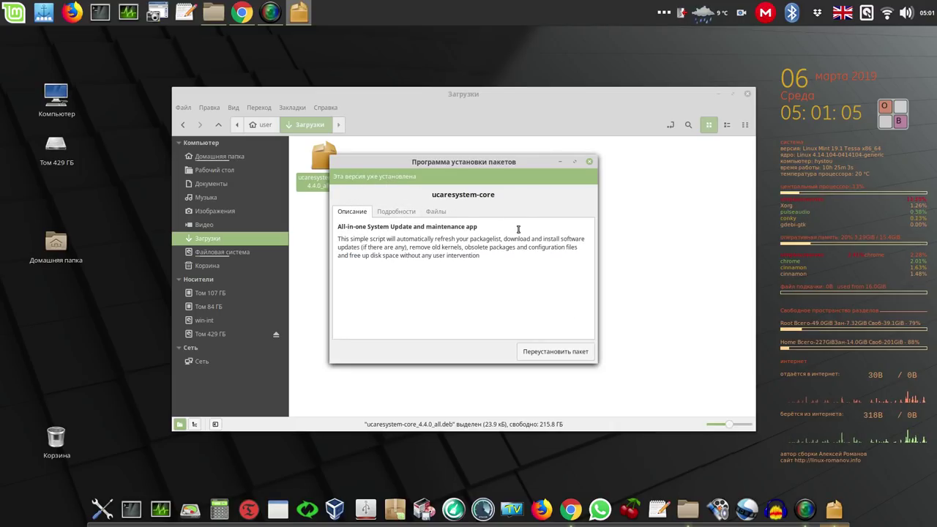
click(591, 162)
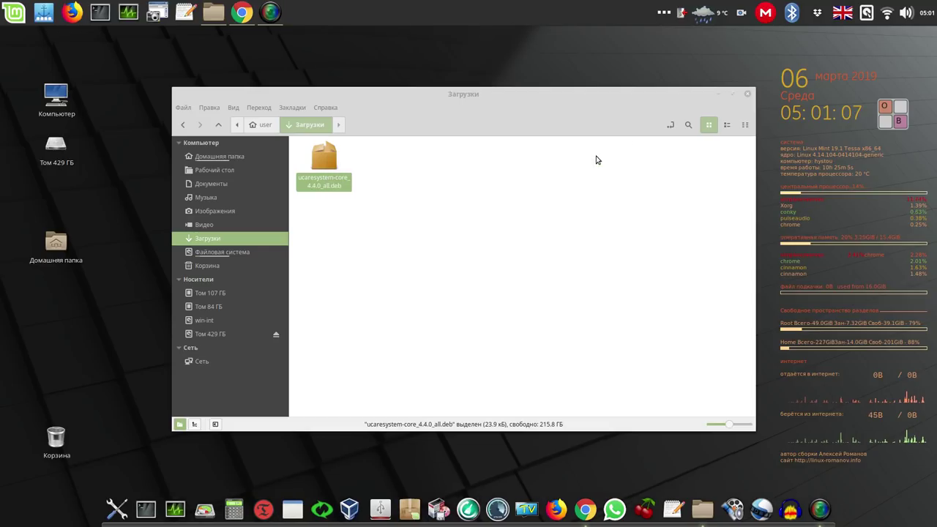
click(748, 96)
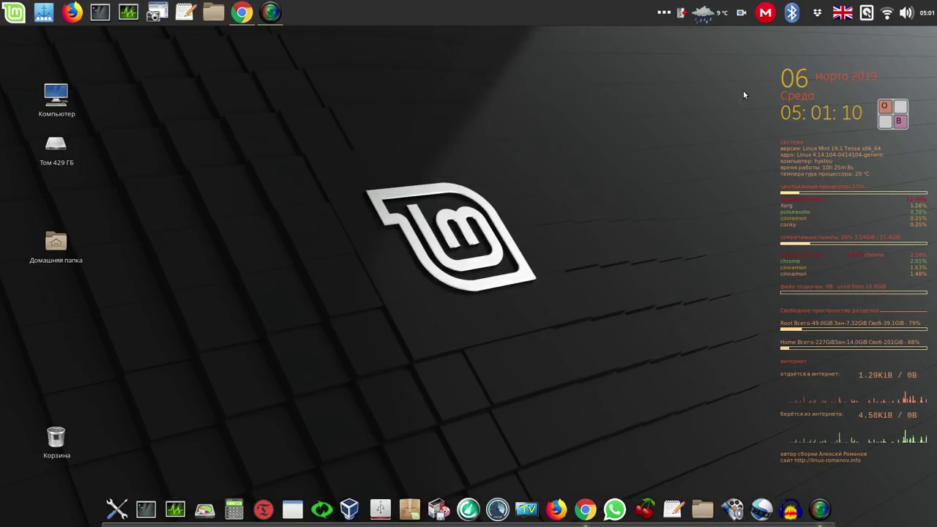
Step: Find uCareSystem Core by searching the applications for "uca", launch it, authenticate with the account password, and dismiss the on-screen keyboard
click(14, 13)
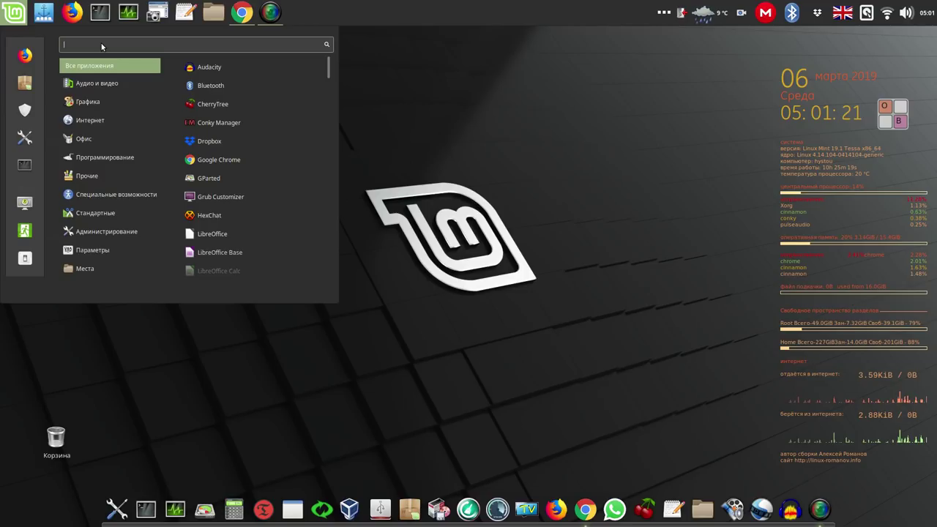
text(ц)
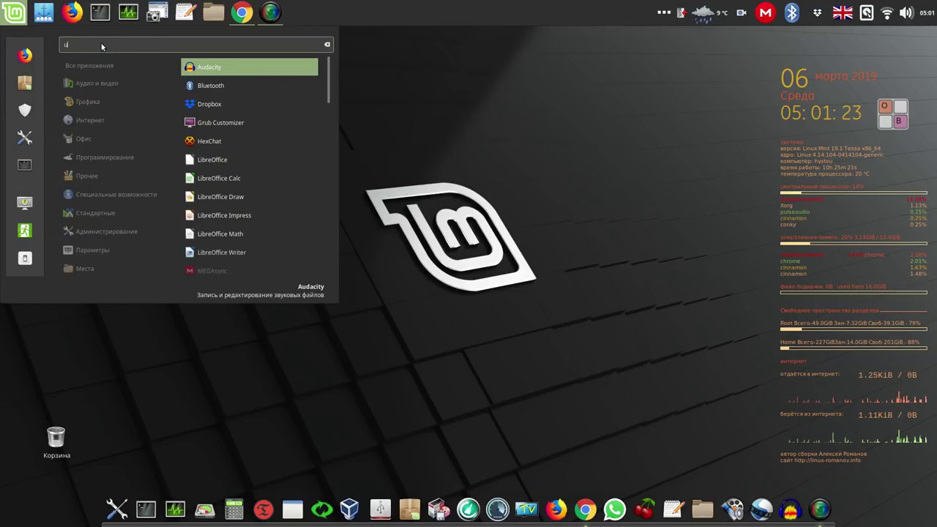
text(ca)
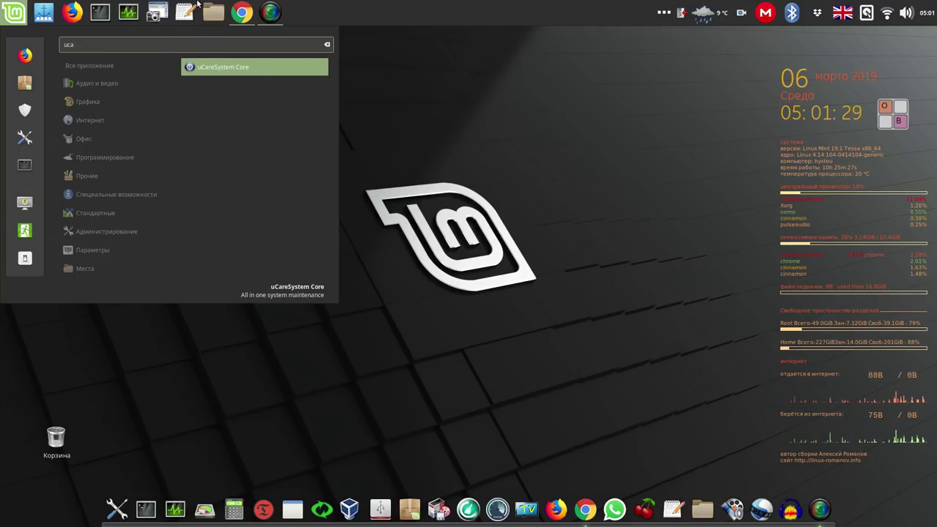
click(256, 67)
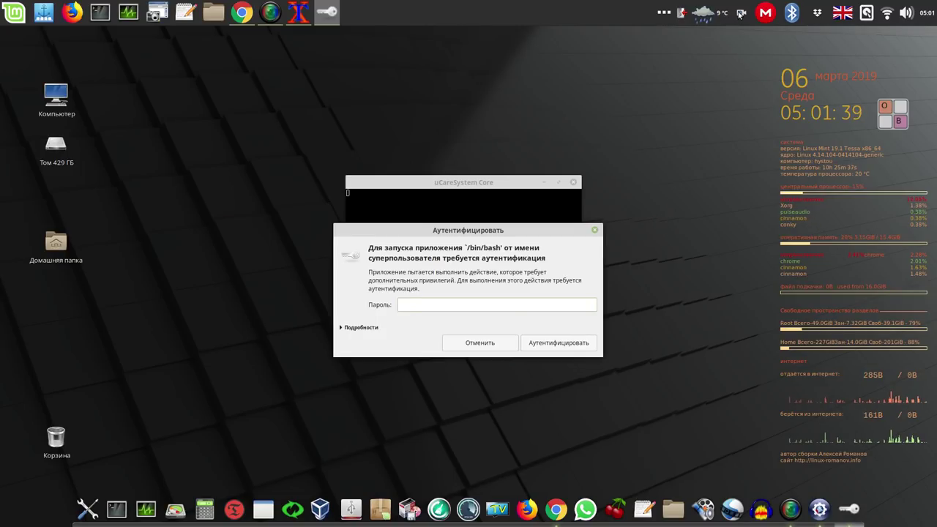
click(741, 13)
click(758, 31)
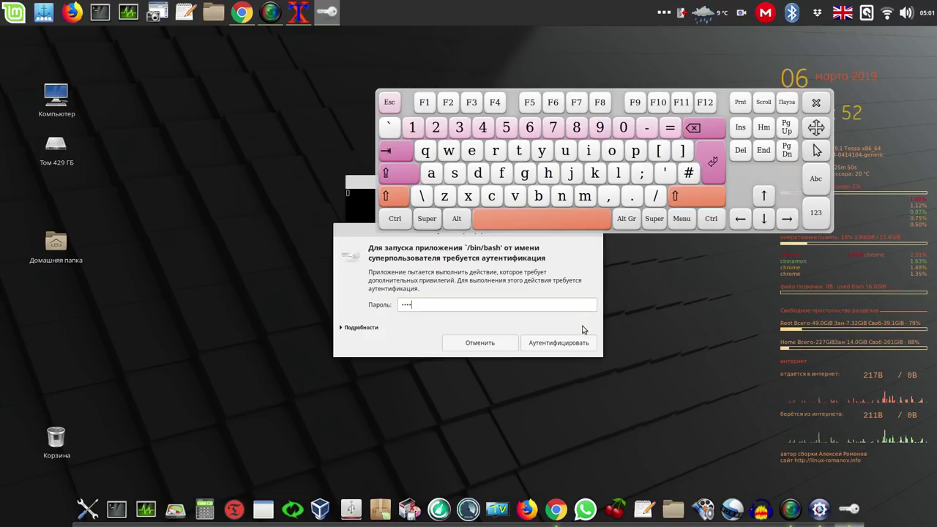
click(566, 343)
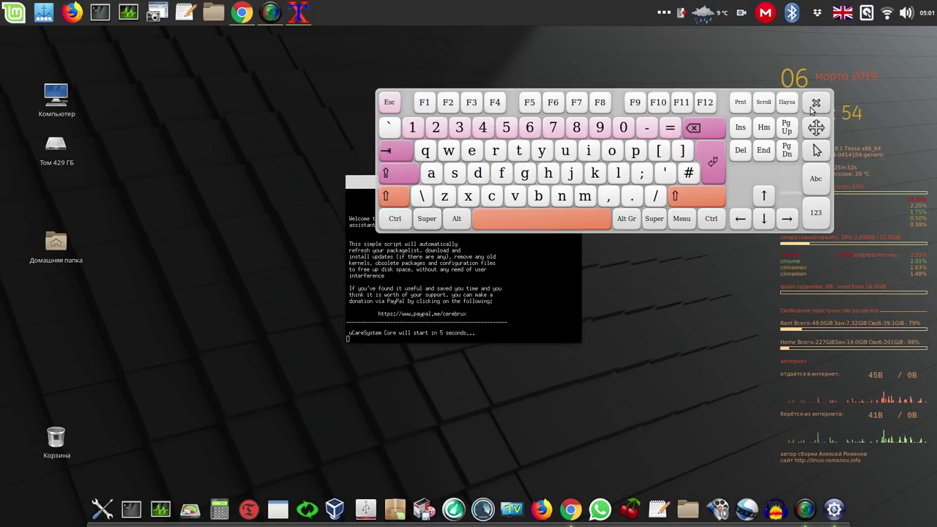
click(816, 104)
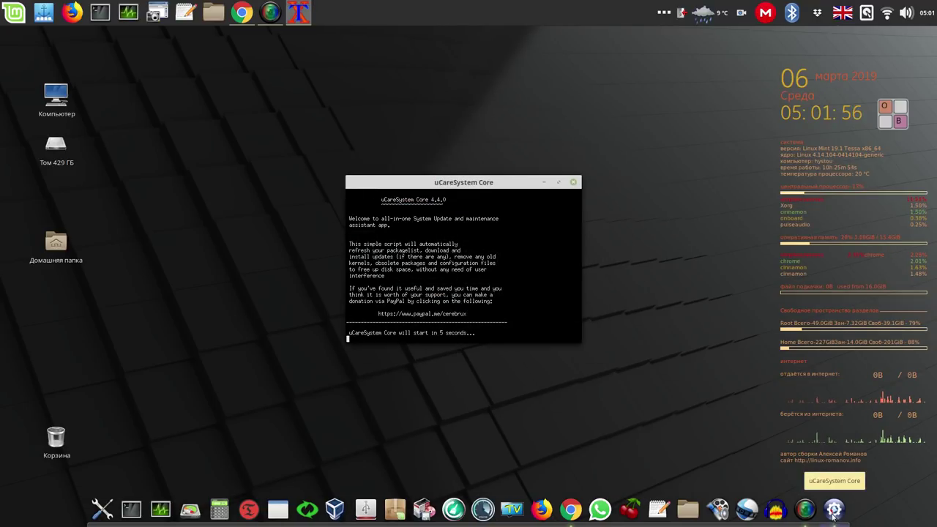
Step: Keep uCareSystem Core in the dock, and reposition and enlarge its terminal window to show more of the output
right_click(806, 510)
click(811, 485)
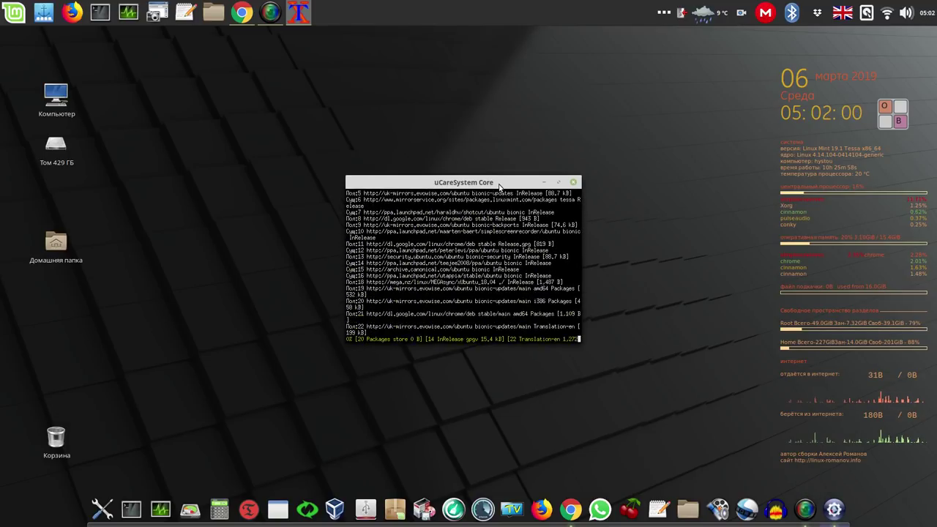
drag(494, 181, 340, 64)
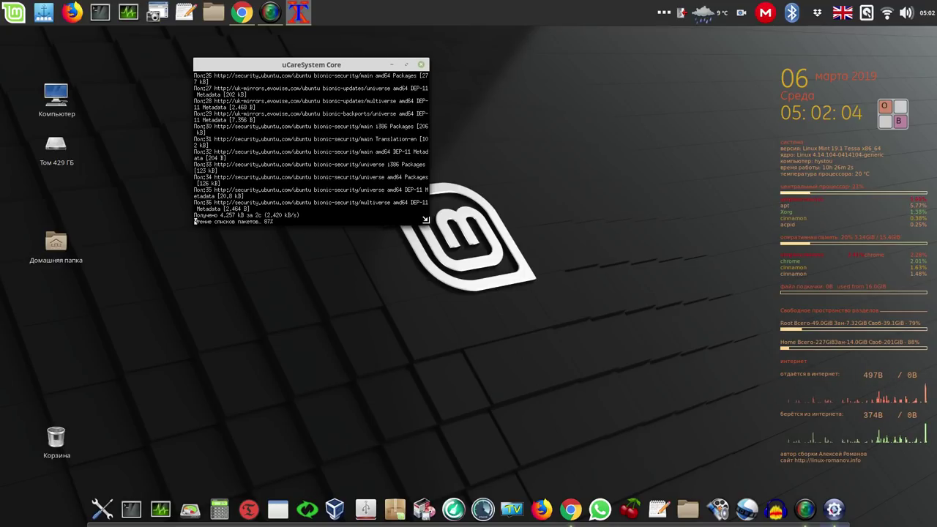
drag(432, 226, 702, 365)
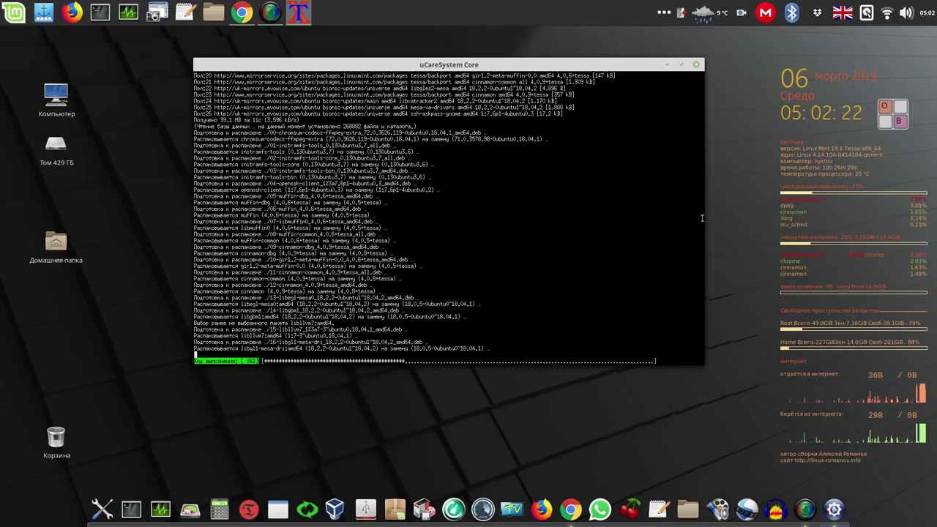
Step: Let the uCareSystem Core maintenance run finish, review its terminal output, and close the program
click(741, 13)
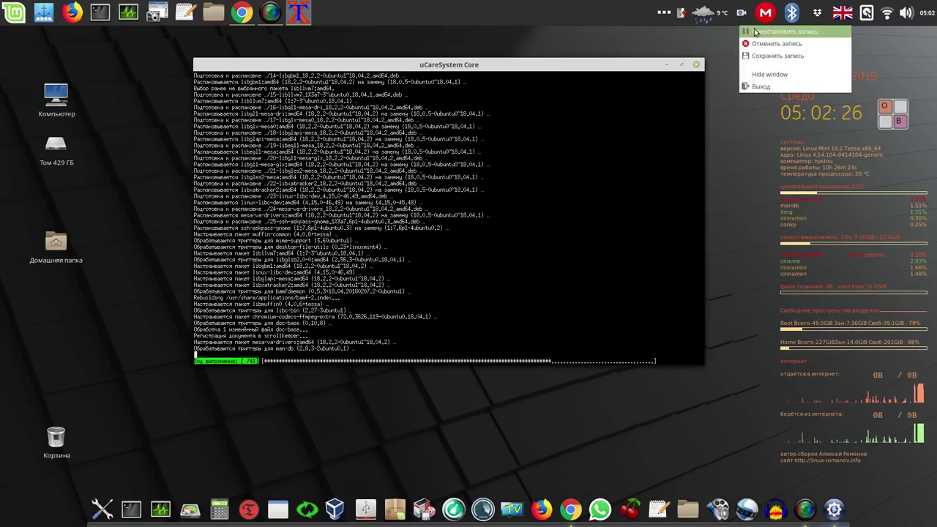
click(765, 32)
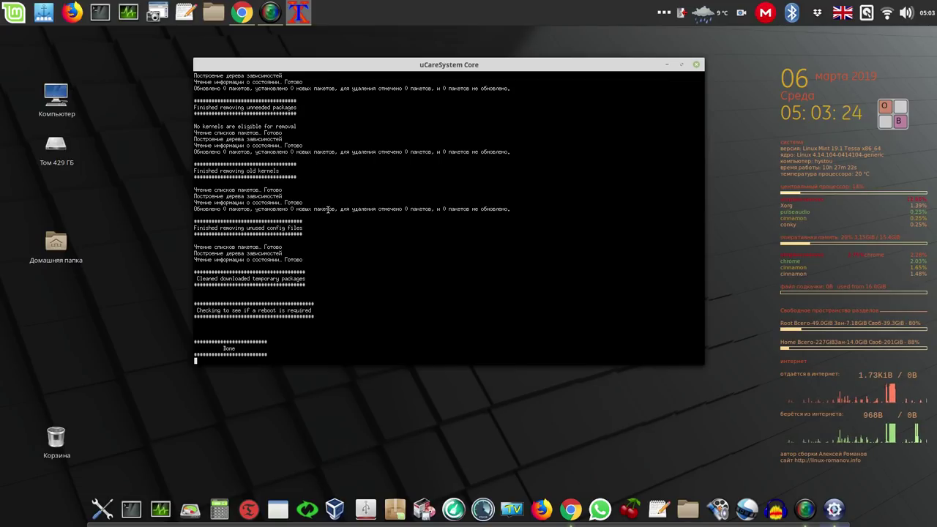
scroll(328, 205, up, 6)
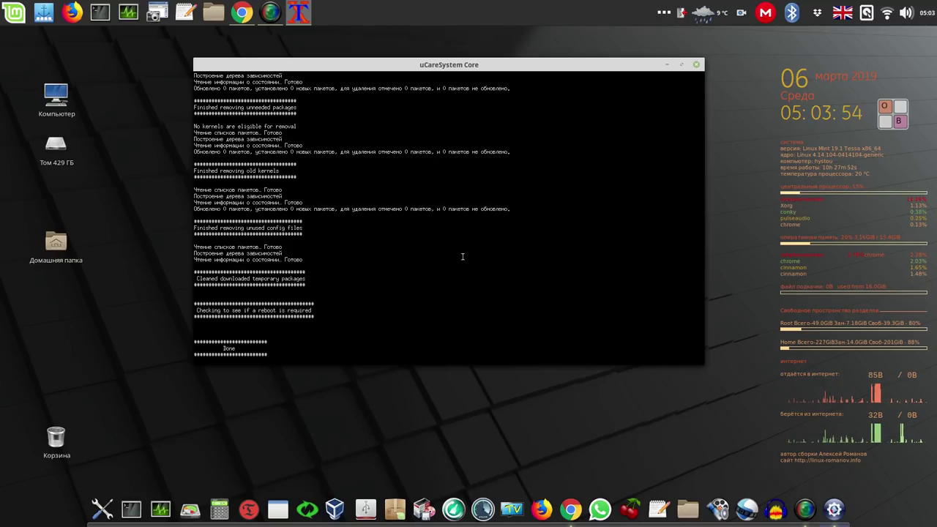
click(698, 65)
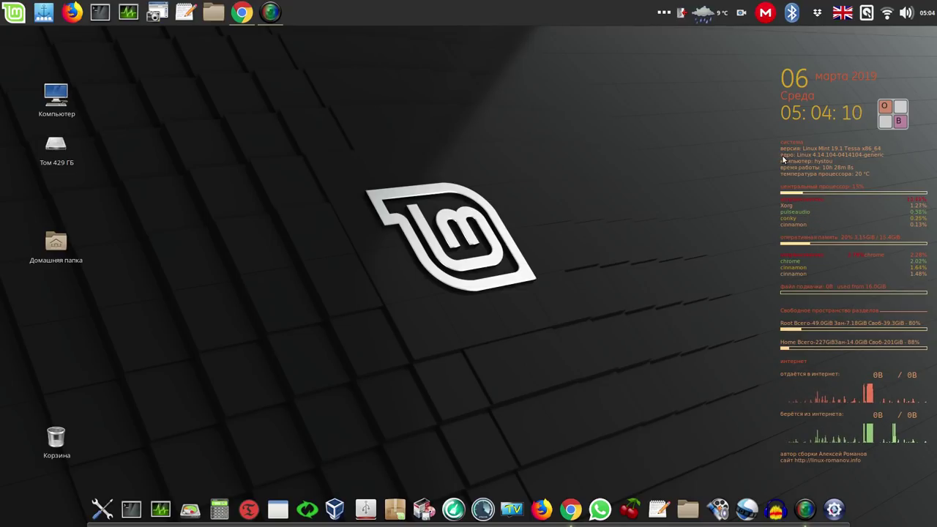
Step: Switch to the Update Manager, move its window clear of the centre, and check for remaining system updates
click(16, 13)
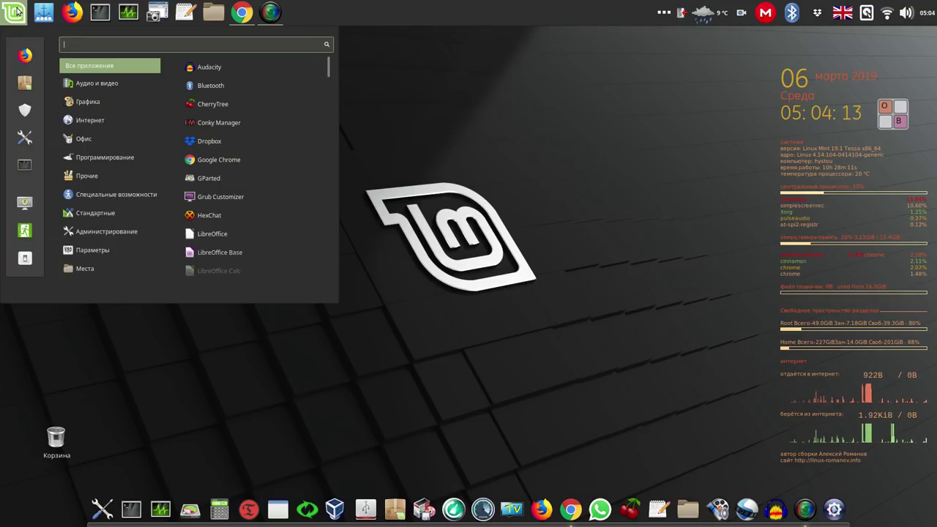
click(25, 114)
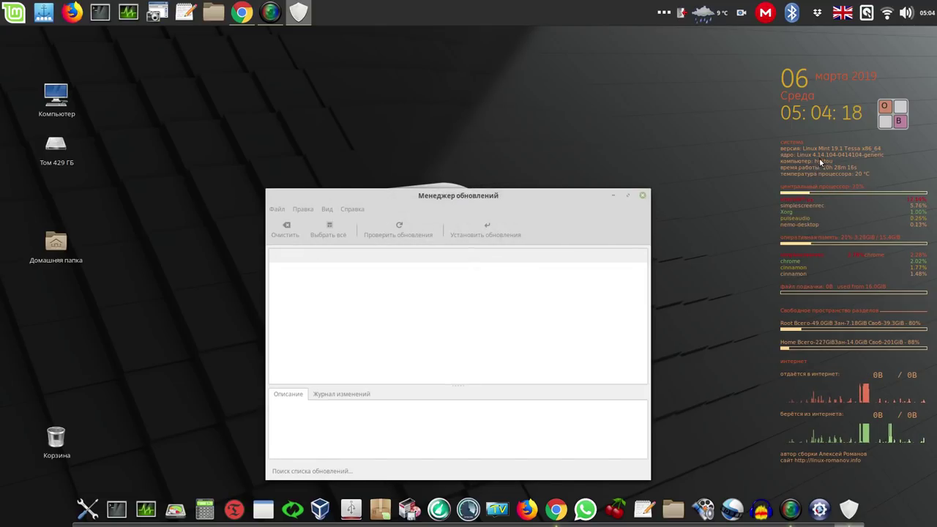
drag(557, 194, 476, 70)
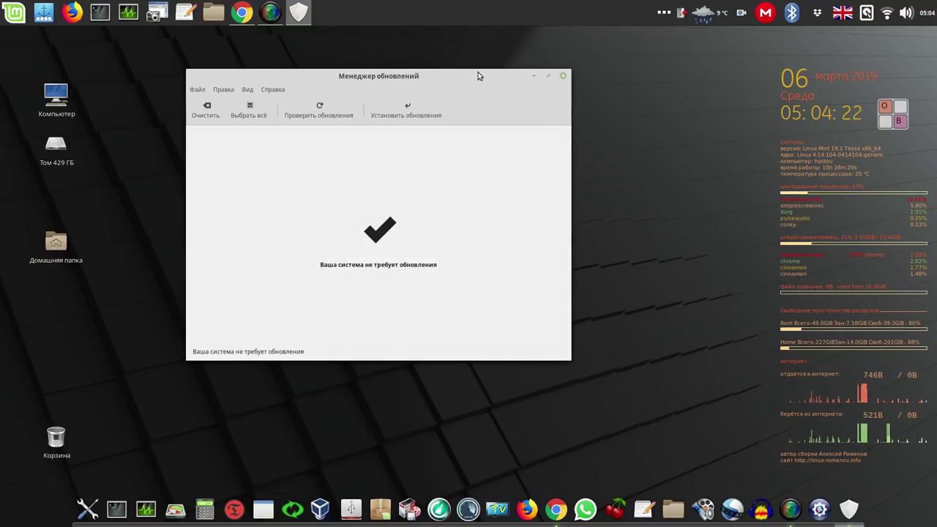
Step: Open the Linux kernel list past its warning and examine the versions and support status of the 4.18, 4.15 and 4.14 series
click(246, 90)
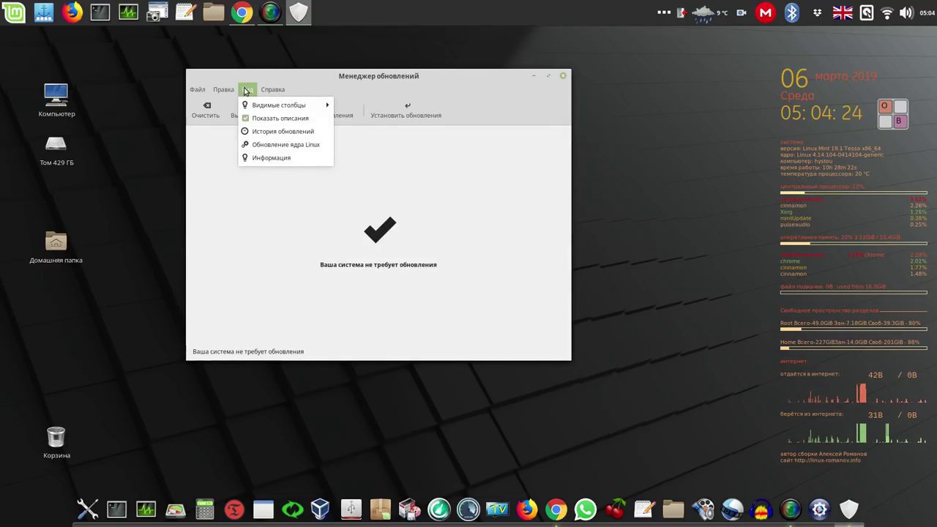
click(282, 146)
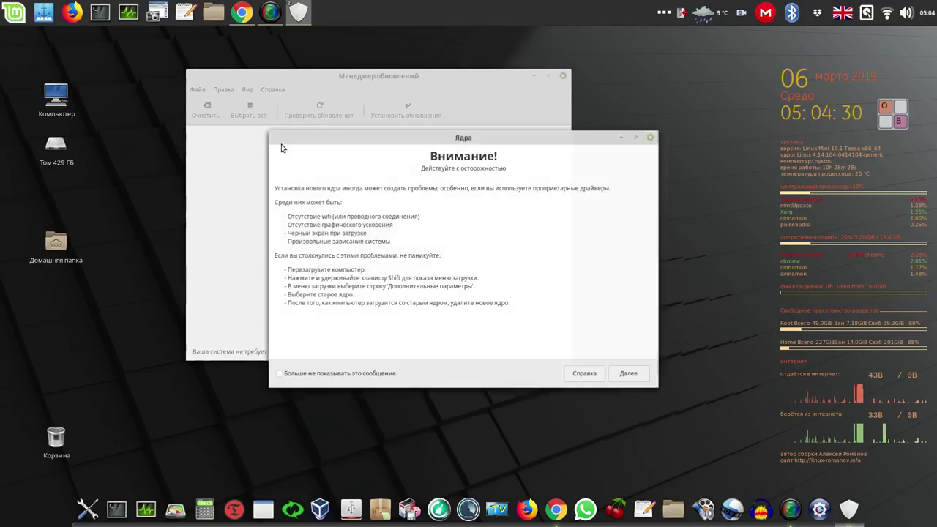
click(629, 374)
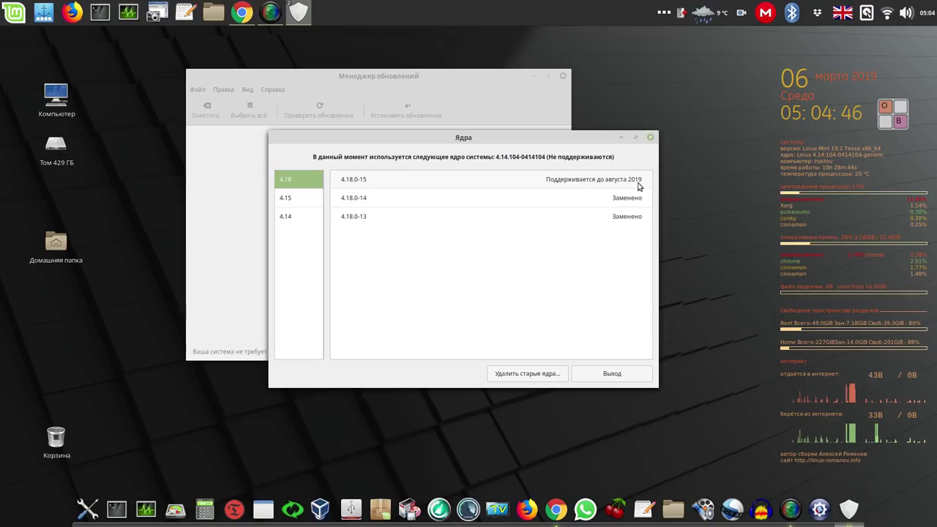
click(290, 200)
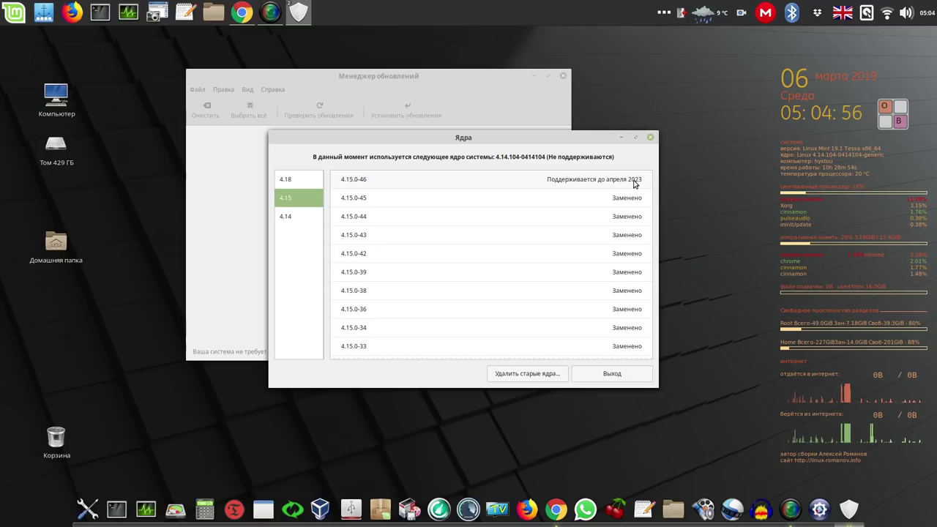
click(291, 218)
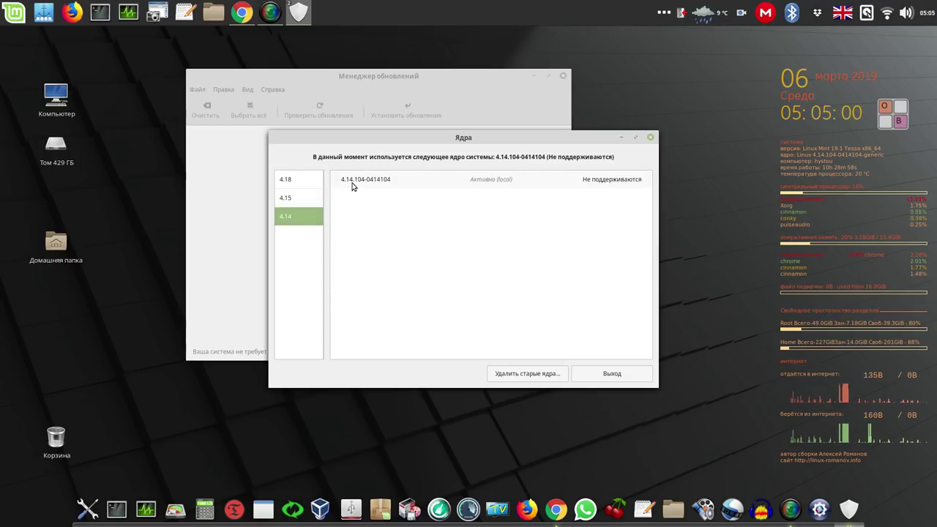
click(290, 200)
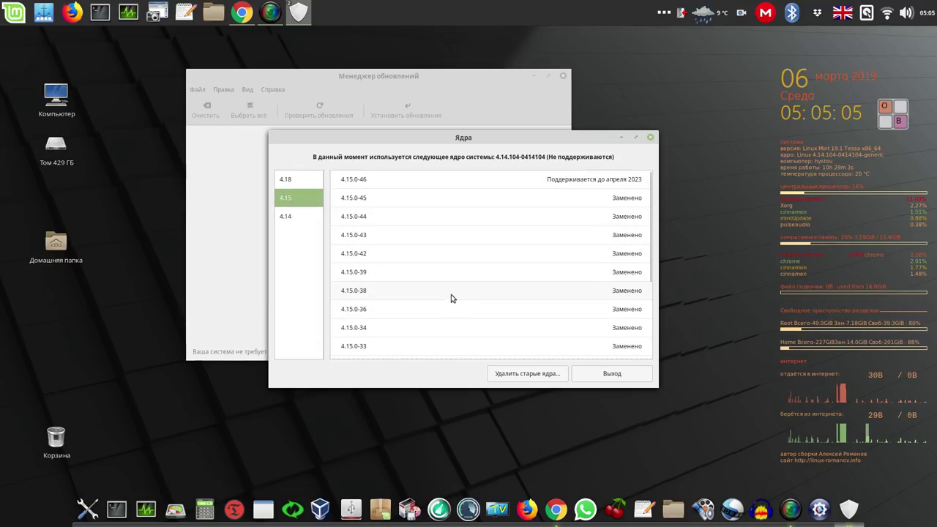
scroll(452, 298, down, 3)
scroll(447, 296, down, 1)
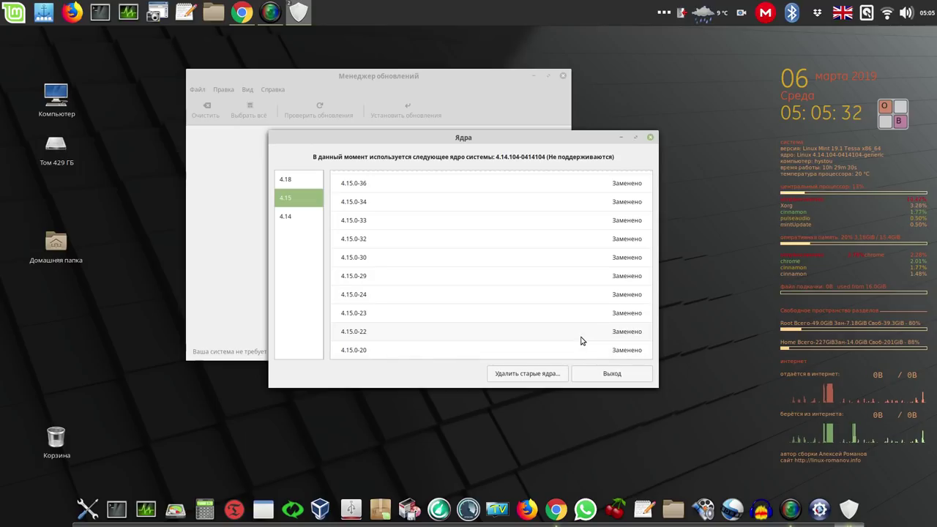
Step: Show the details and information links of kernel 4.15.0-46 at the start of the 4.15 series
scroll(582, 341, up, 3)
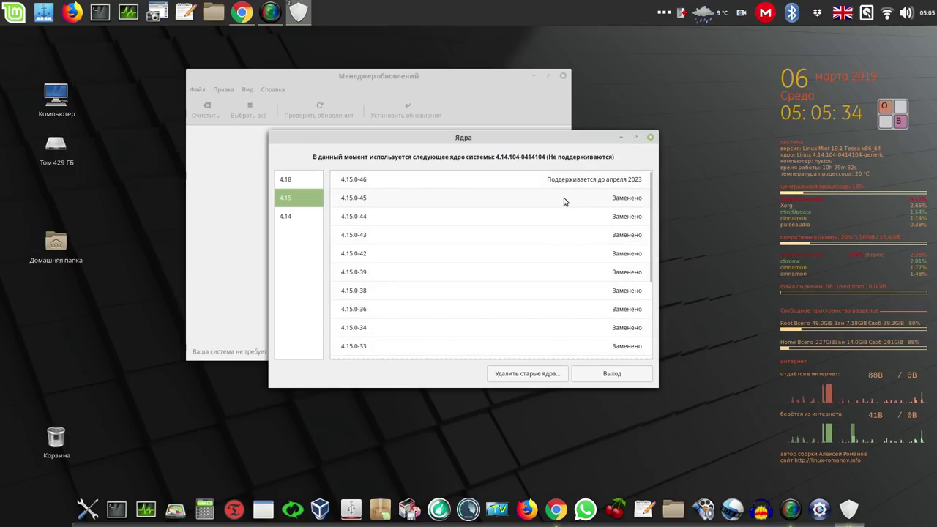
click(389, 181)
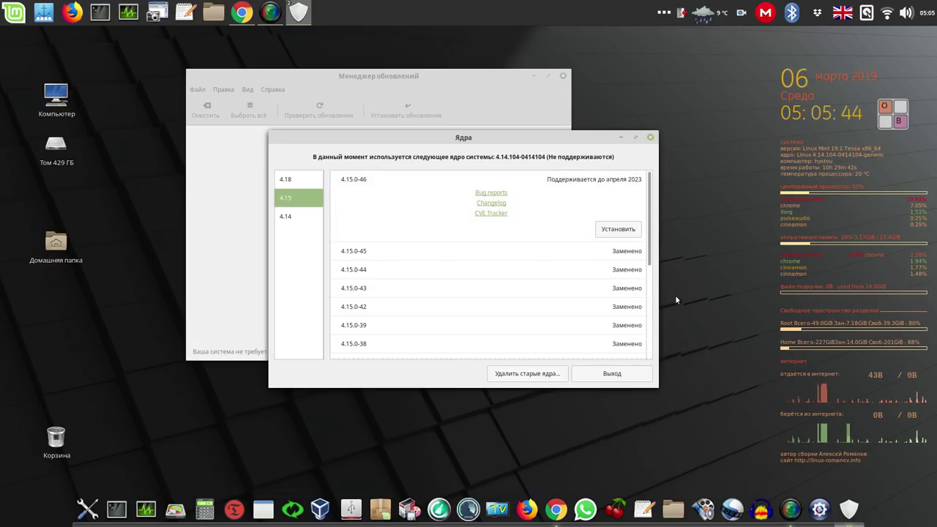
Step: Install kernel 4.15.0-20 from the end of the 4.15 series, confirm the installation, and authenticate with the account password
drag(651, 260, 650, 367)
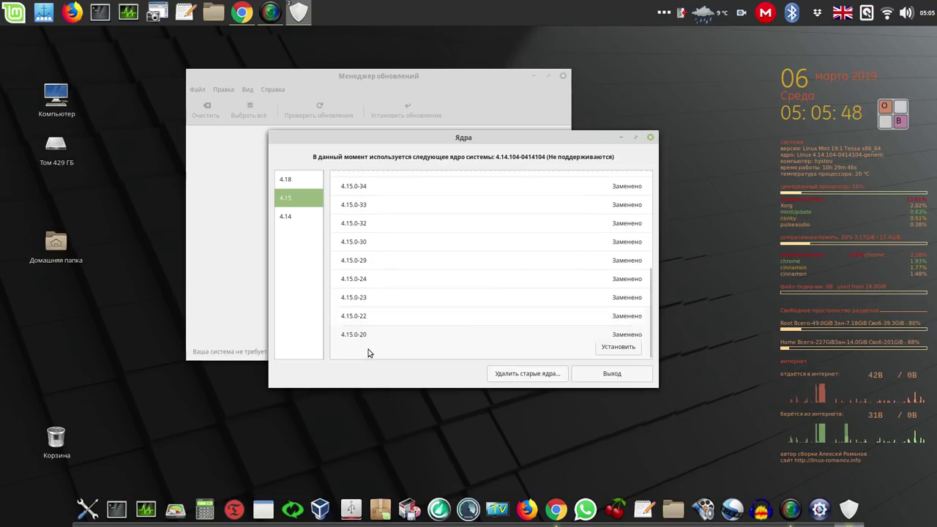
mouse_move(368, 353)
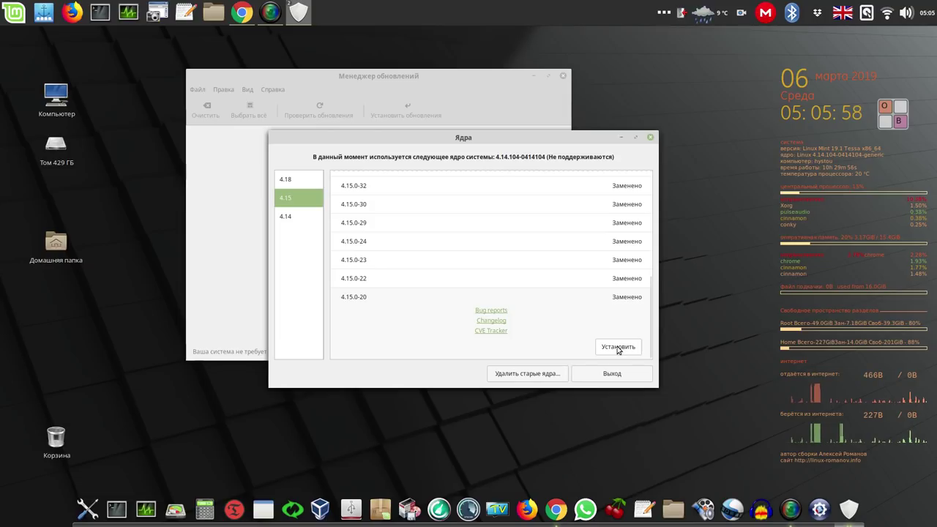
click(617, 346)
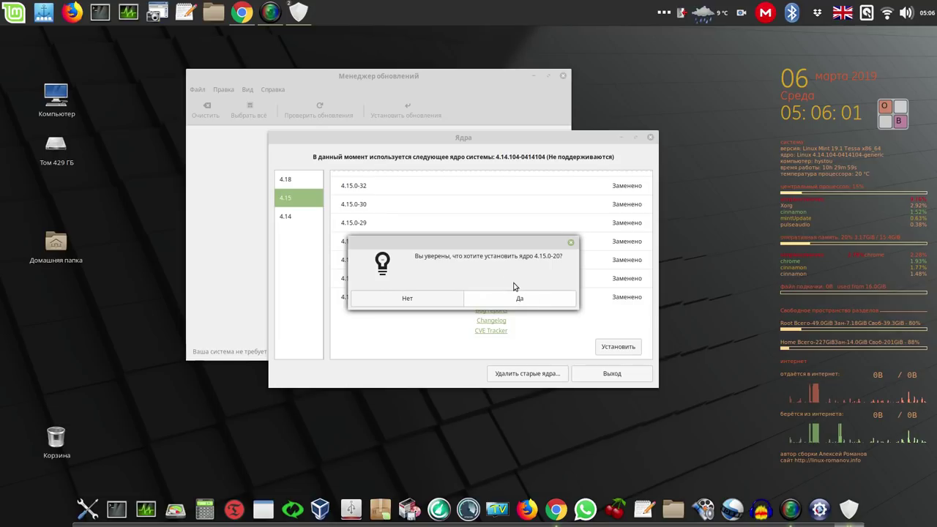
click(536, 299)
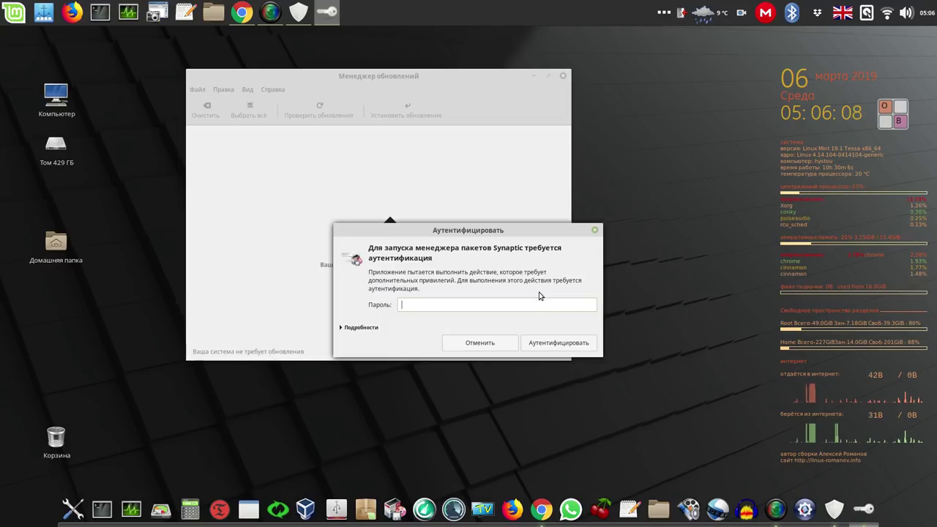
right_click(741, 14)
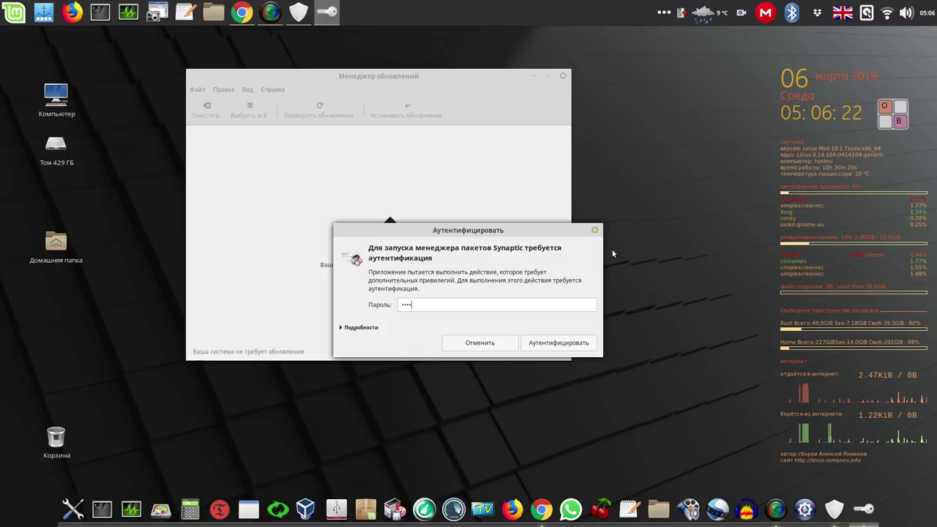
click(575, 343)
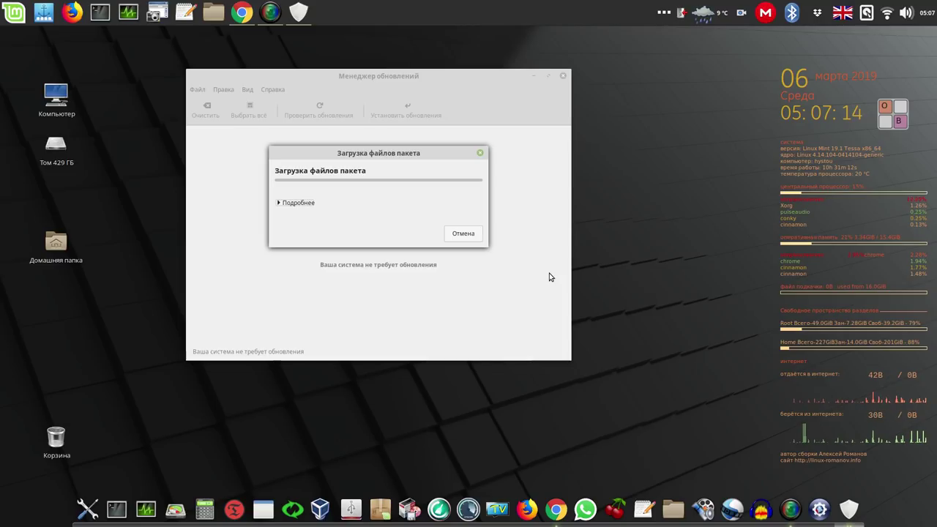
Step: Show the details of the kernel package download and installation, let the installation finish, and close the Update Manager
click(279, 203)
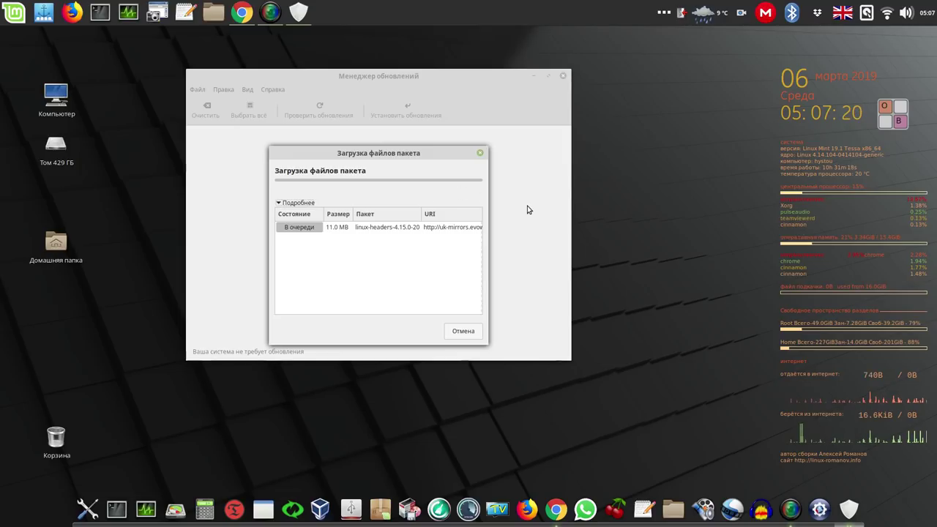
click(742, 13)
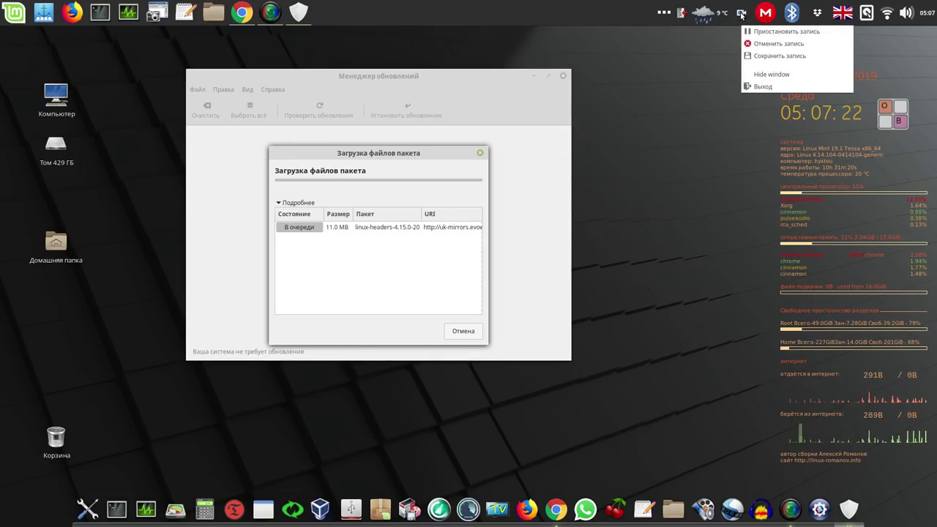
click(757, 32)
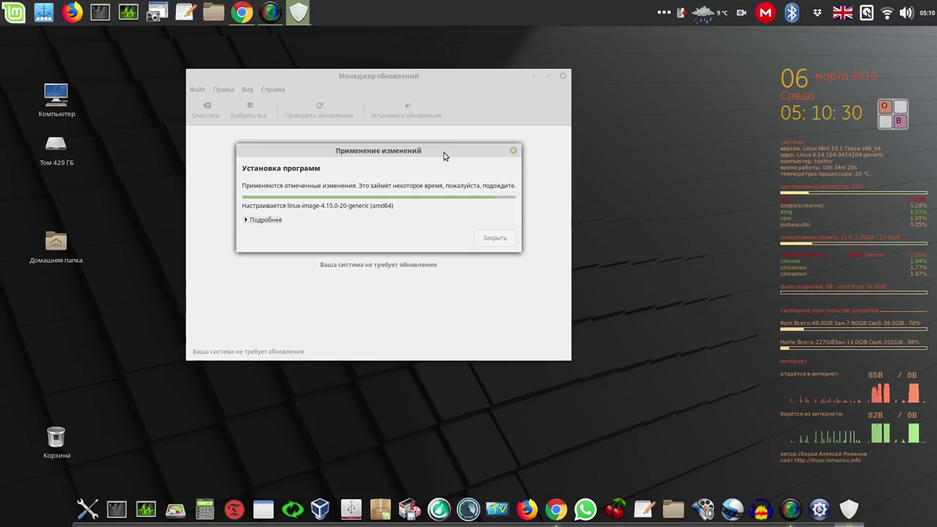
click(245, 220)
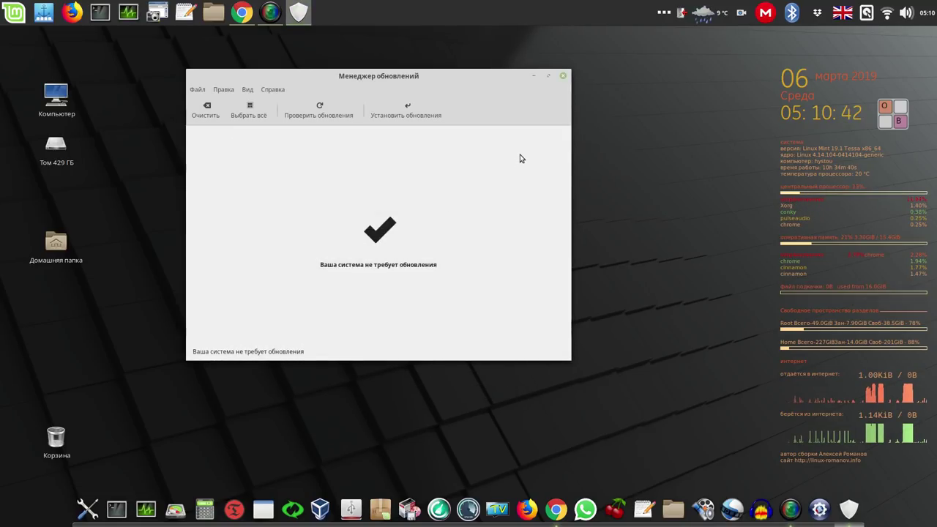
click(563, 76)
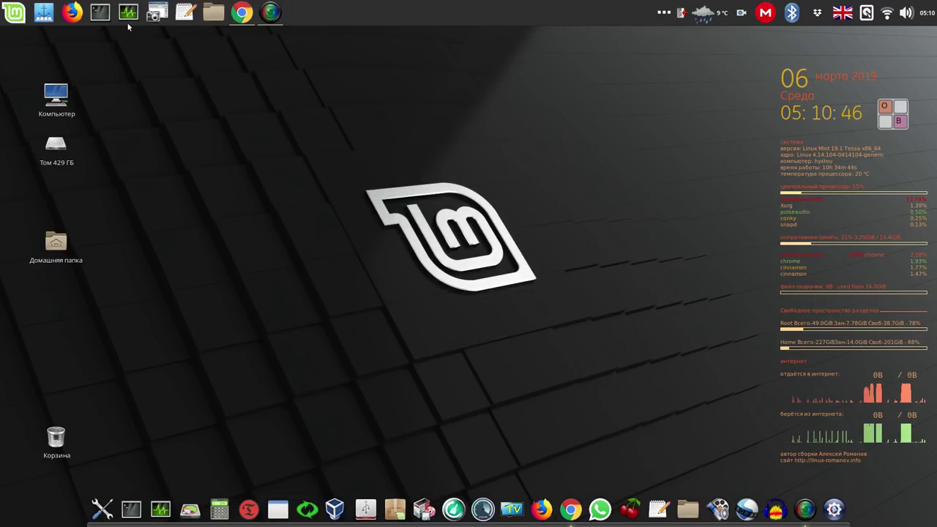
Step: Launch Grub Customizer from the administration applications and authenticate with the account password
click(19, 20)
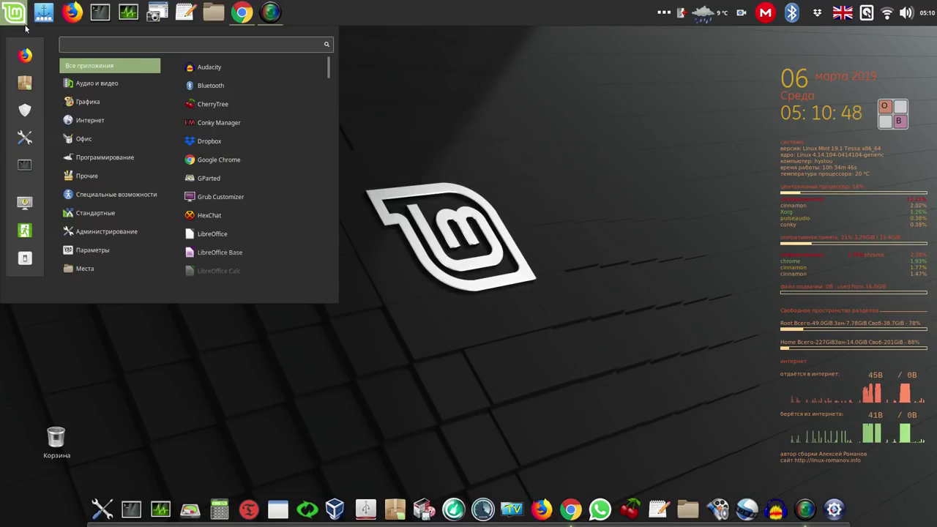
mouse_move(110, 231)
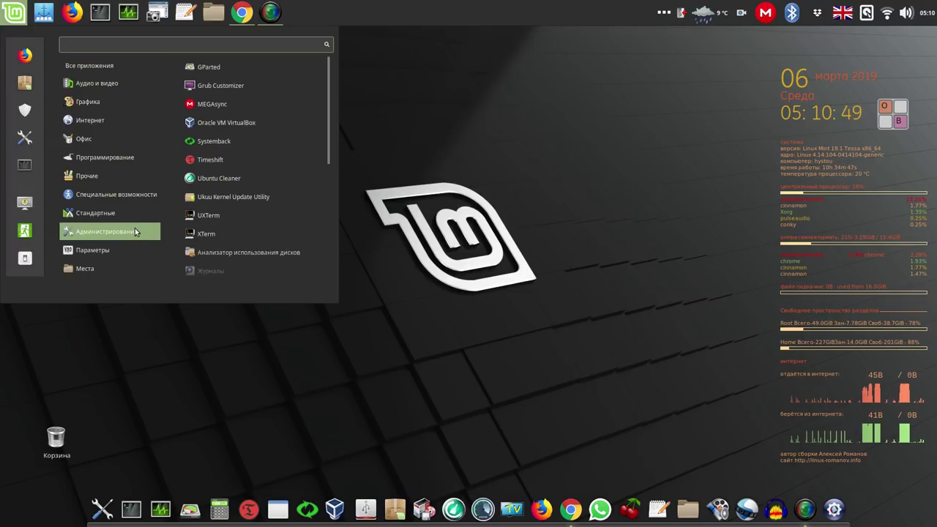
click(257, 87)
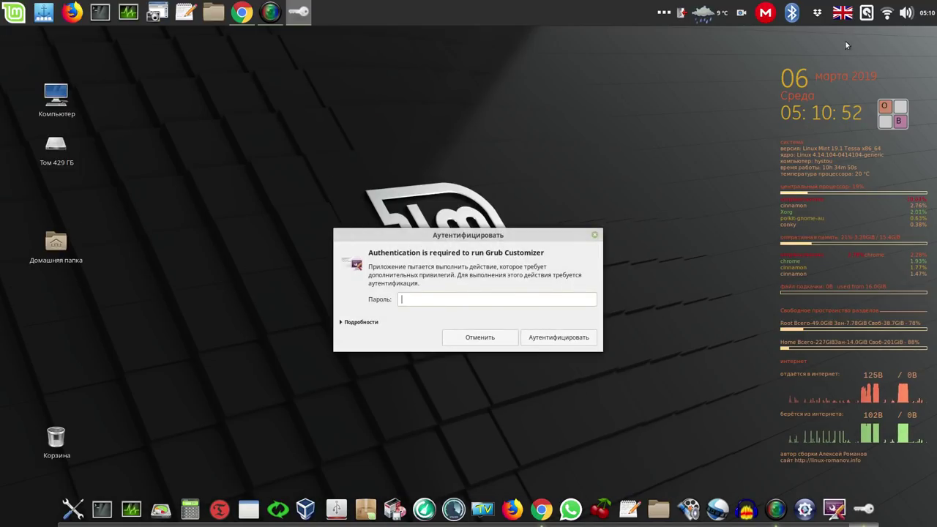
click(741, 12)
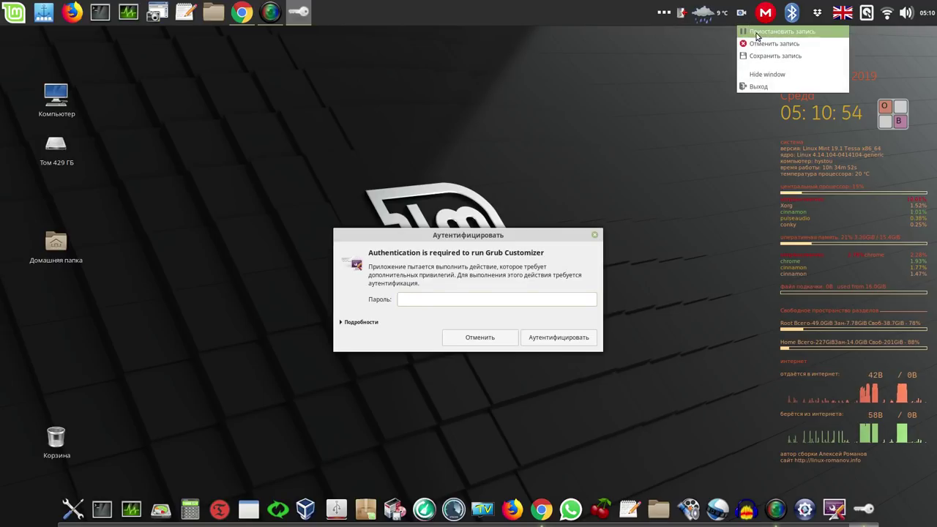
click(757, 33)
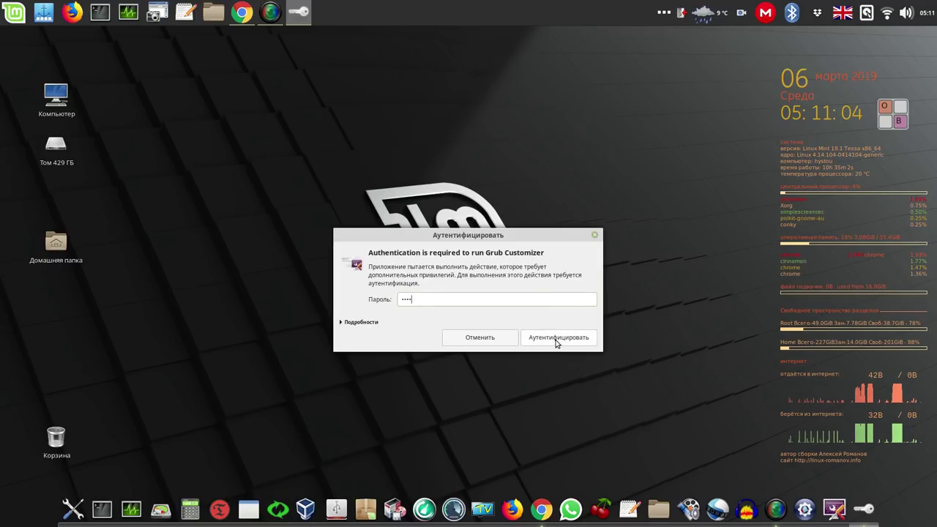
click(557, 339)
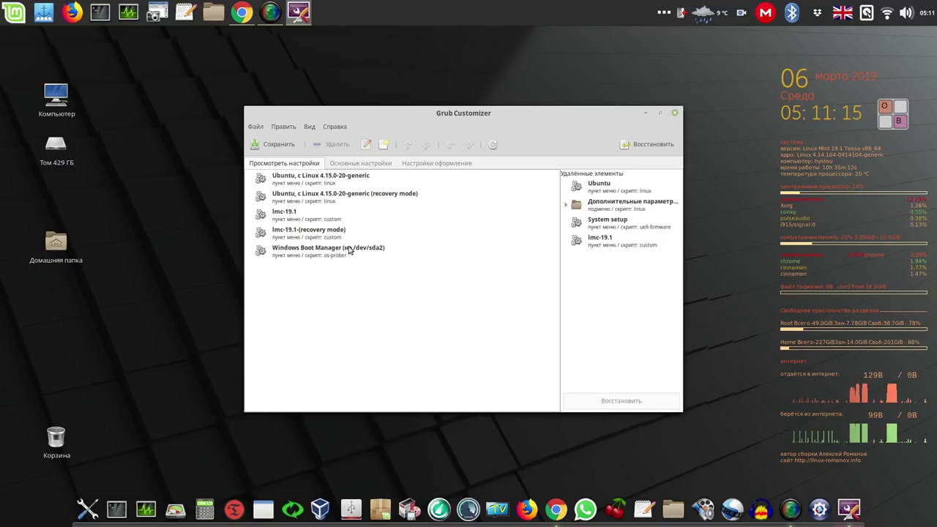
Step: Examine the lmc-19.1 and Linux 4.15.0-20-generic boot entries, including their recovery modes, and close Grub Customizer
click(300, 221)
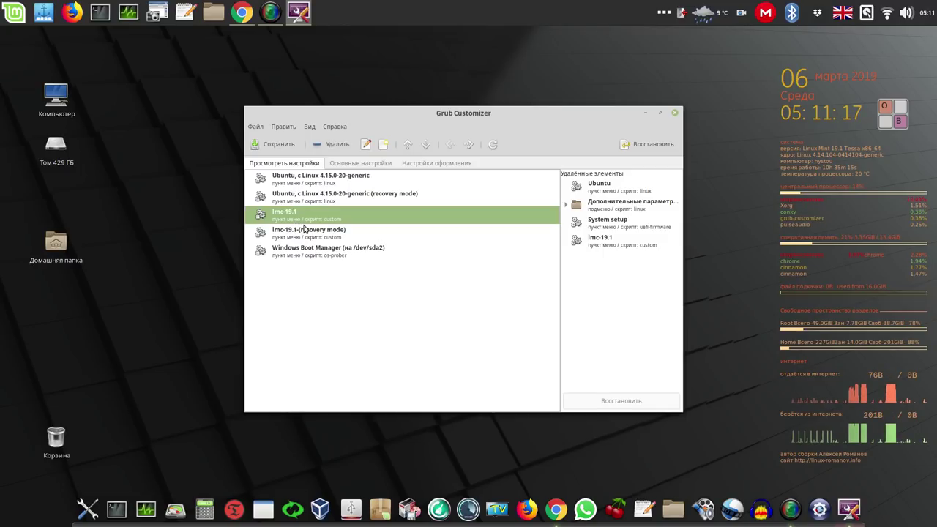
click(311, 233)
click(342, 180)
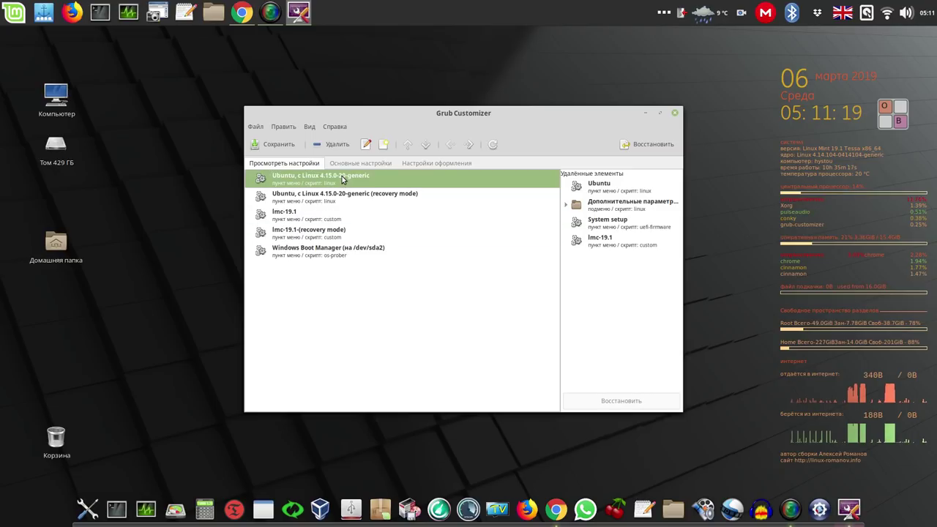
click(358, 190)
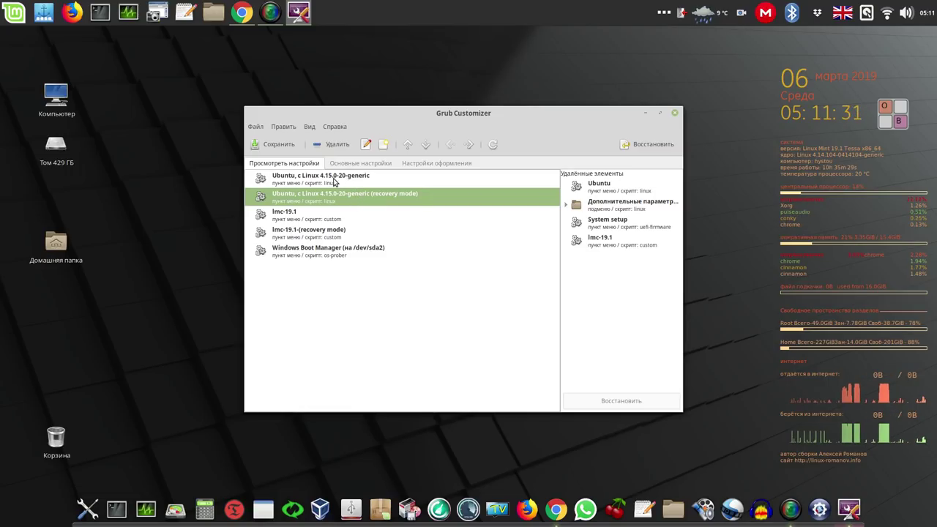
click(335, 182)
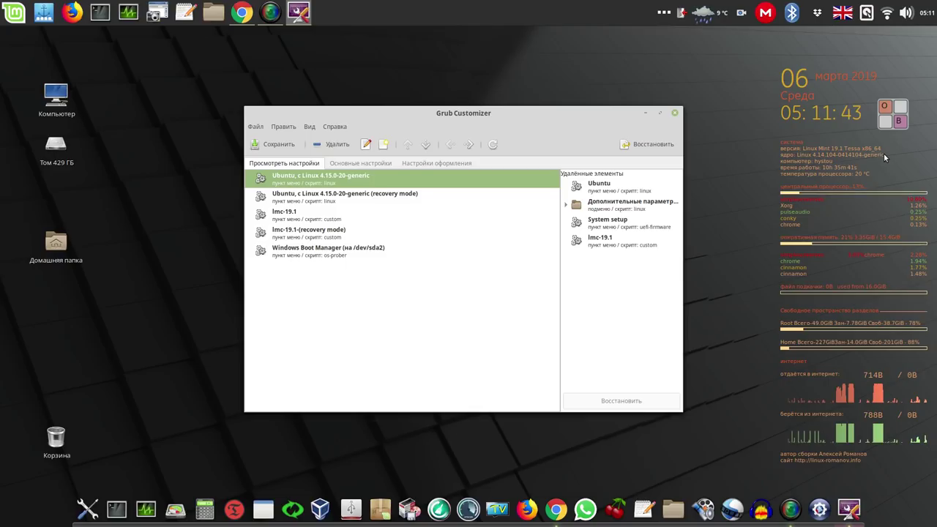
click(676, 114)
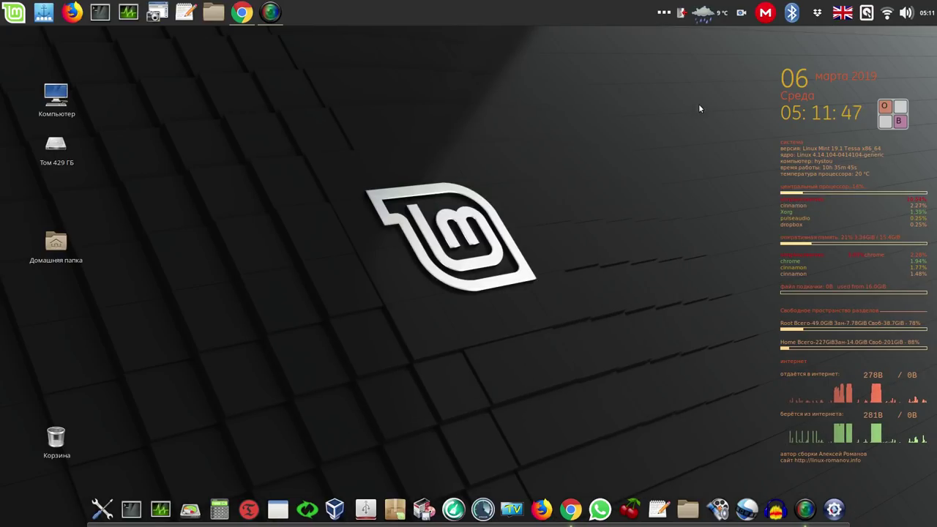
click(741, 12)
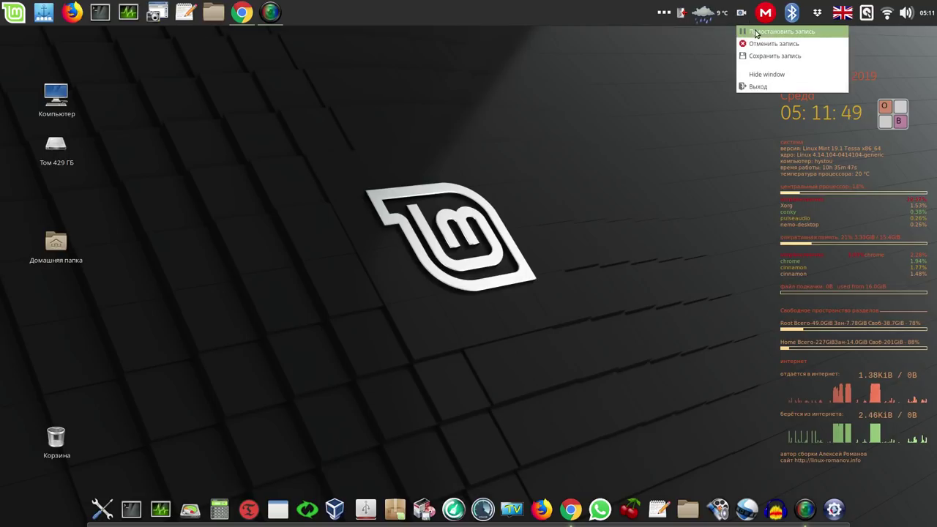
click(757, 32)
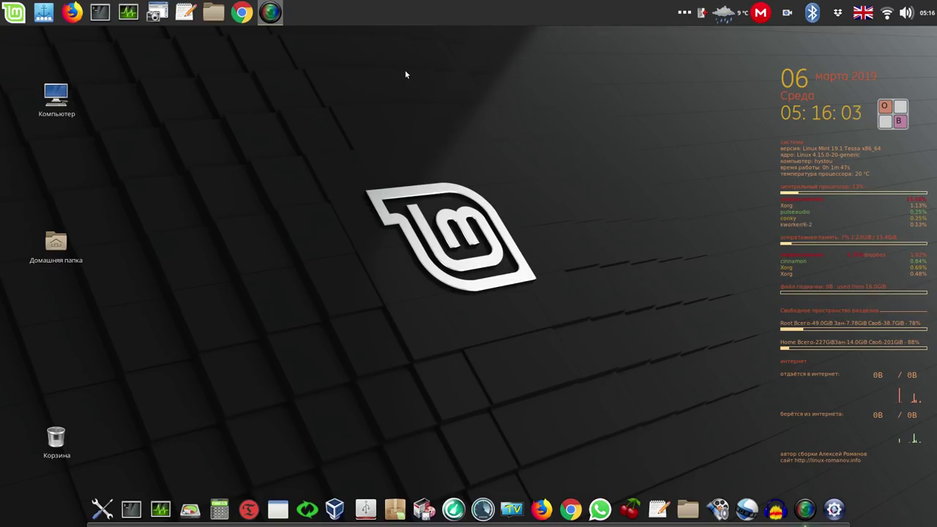
Step: Reopen the Update Manager and open its Linux kernel list past the warning
click(20, 14)
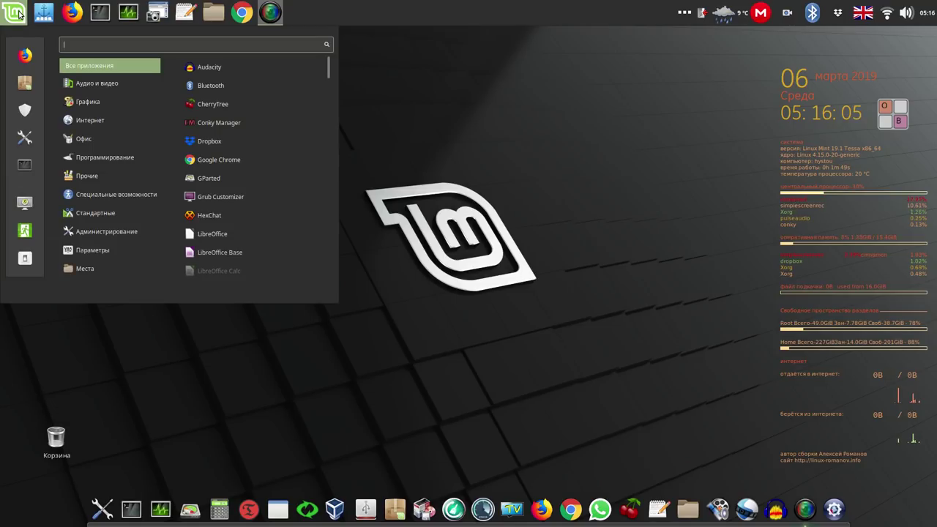
click(24, 110)
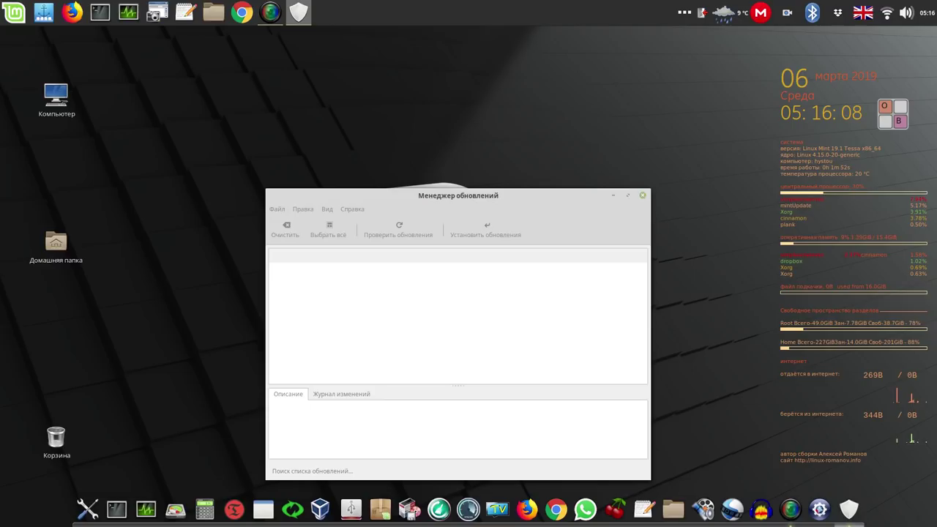
click(327, 209)
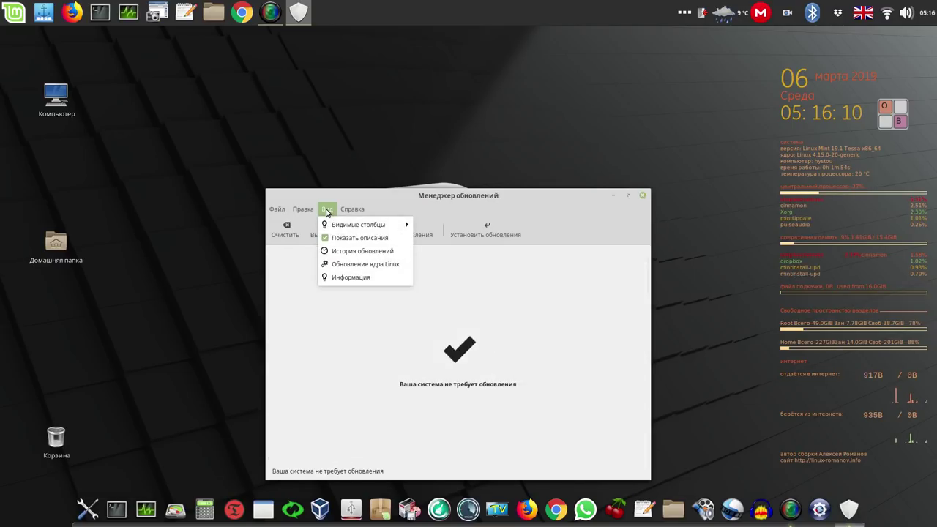
click(361, 264)
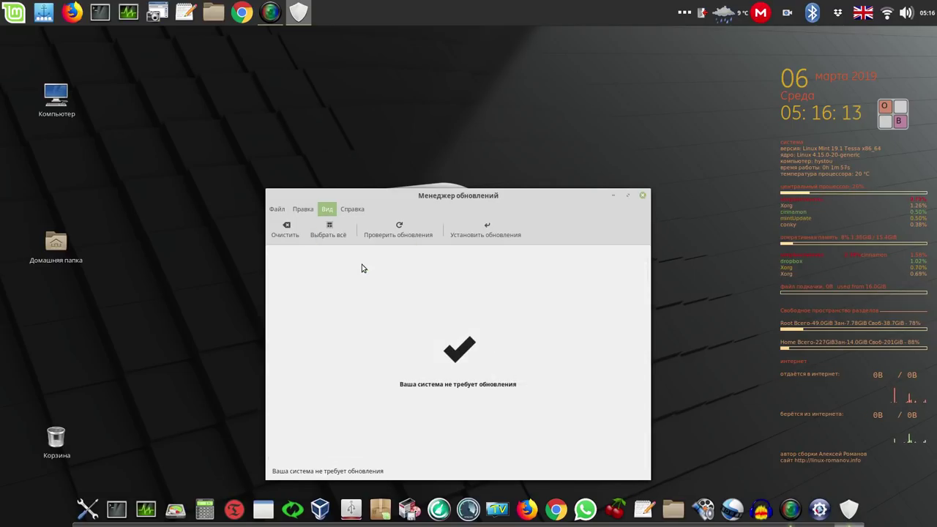
click(630, 374)
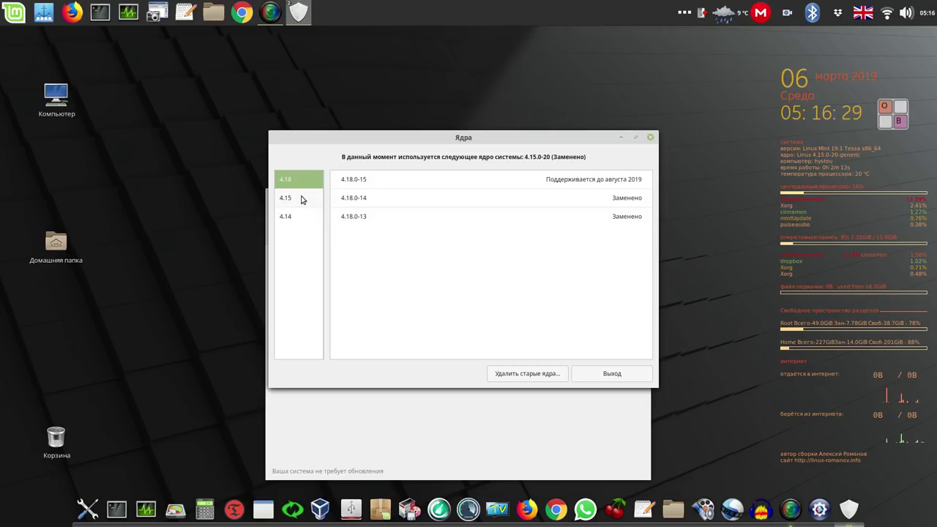
Step: Check the status of kernel 4.15.0-20 in the 4.15 series, and close the kernel list and the Update Manager
click(302, 200)
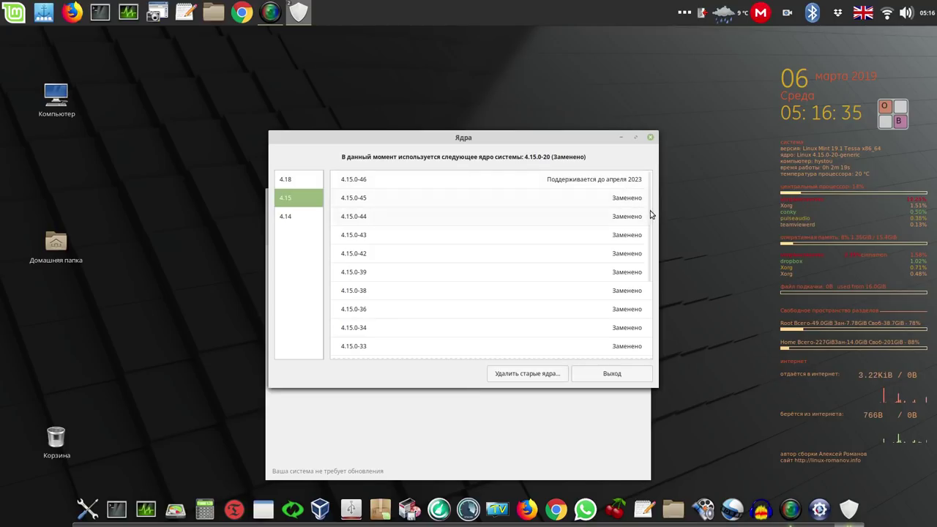
drag(650, 222, 667, 318)
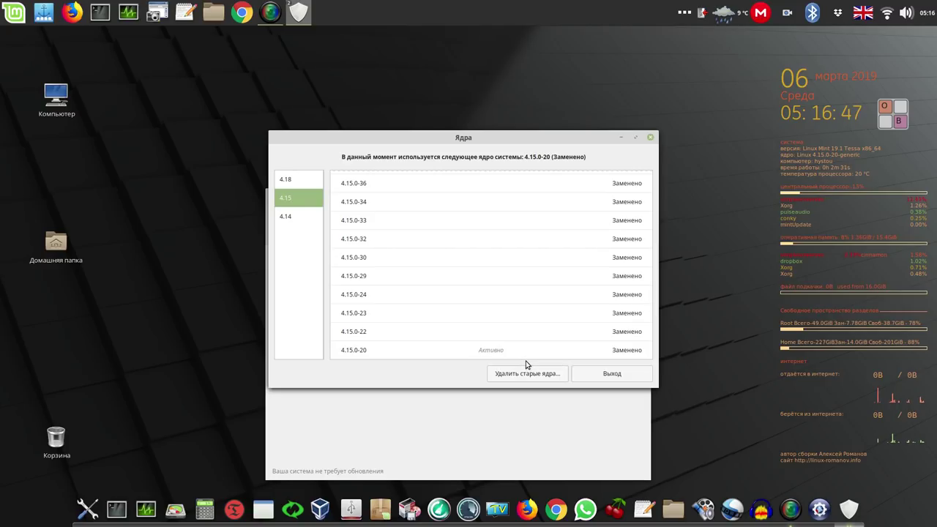
click(623, 374)
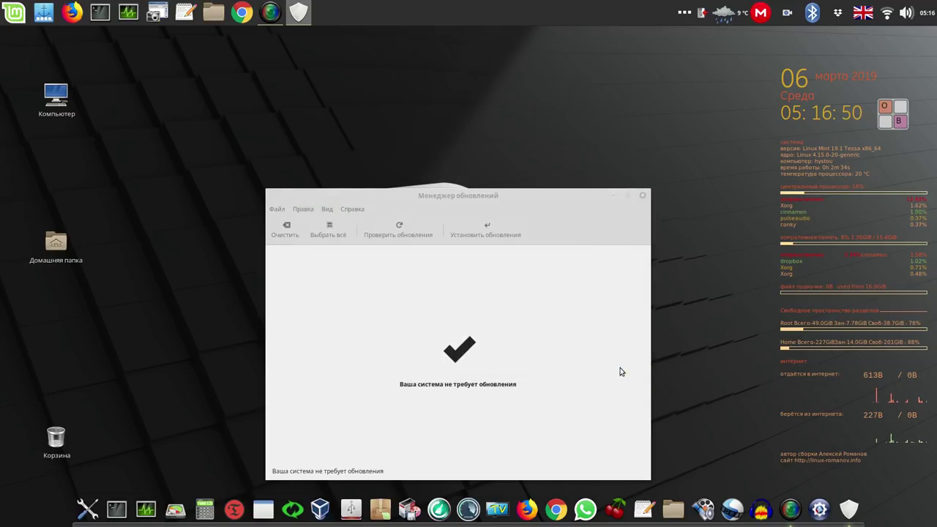
click(641, 196)
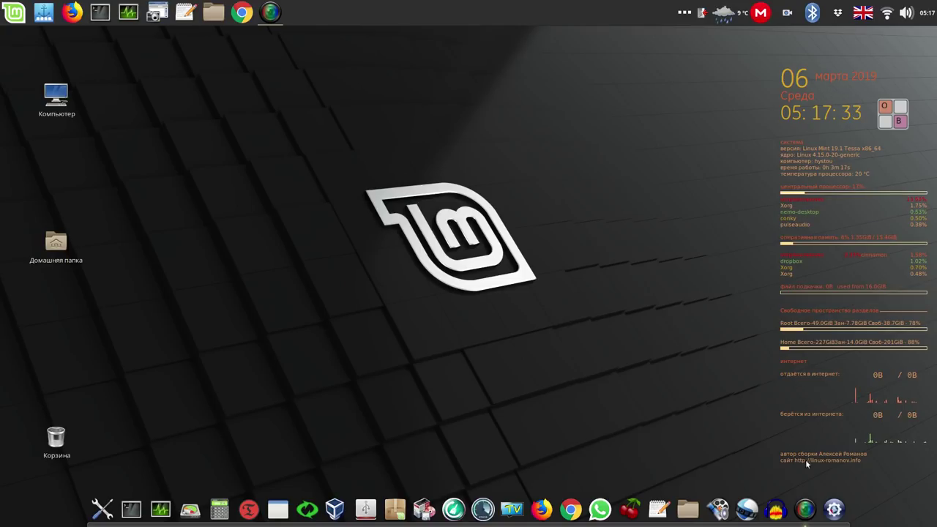
Step: Launch Stacer and scan all categories in its System Cleaner for removable files
click(483, 508)
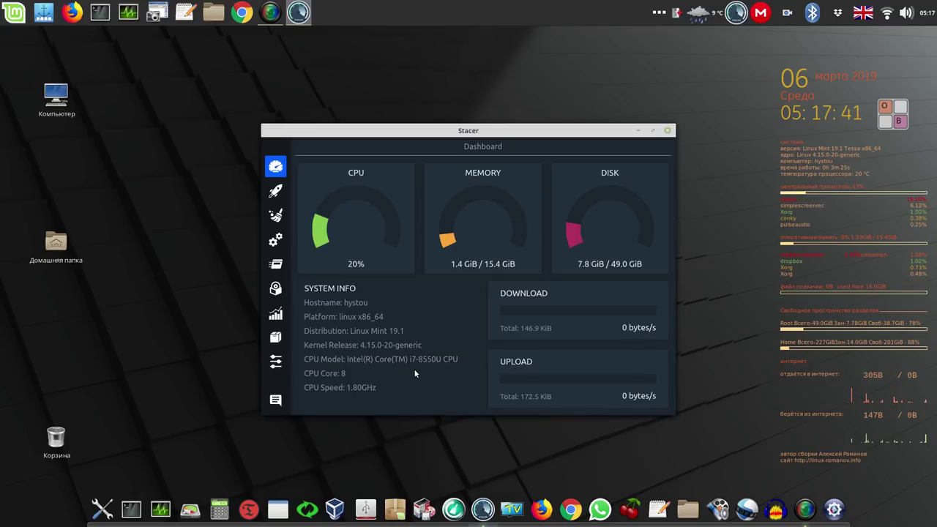
drag(527, 132, 507, 67)
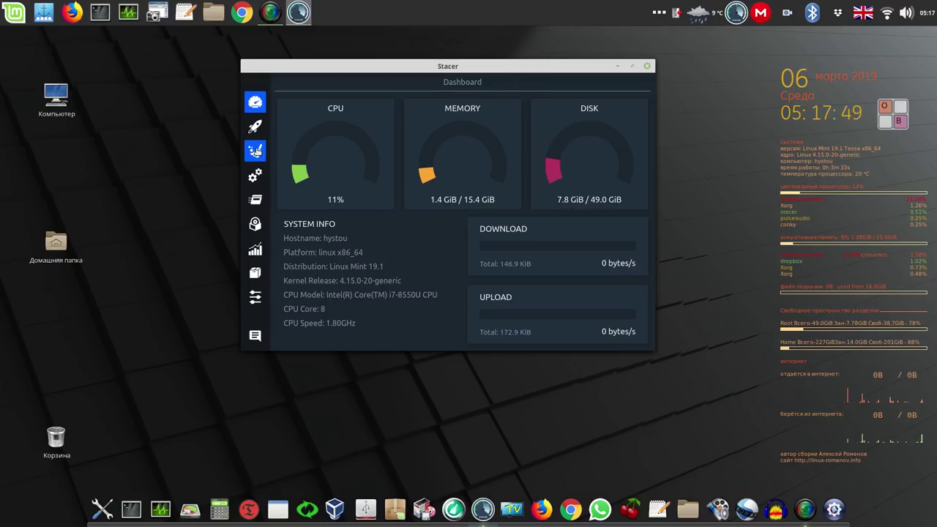
click(256, 151)
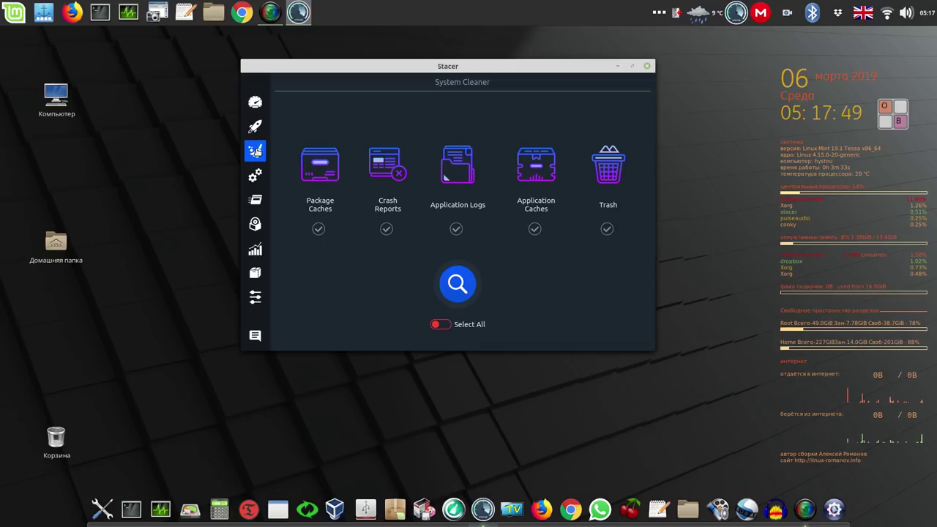
click(442, 325)
click(460, 284)
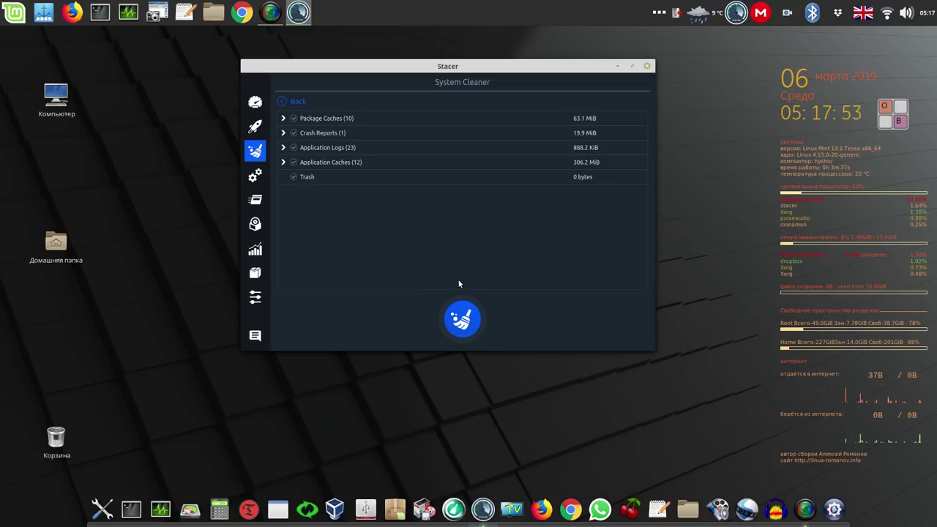
Step: Clean the package caches, crash reports, application logs and application caches, authenticating with the account password, and leave Stacer running in the system tray
click(530, 123)
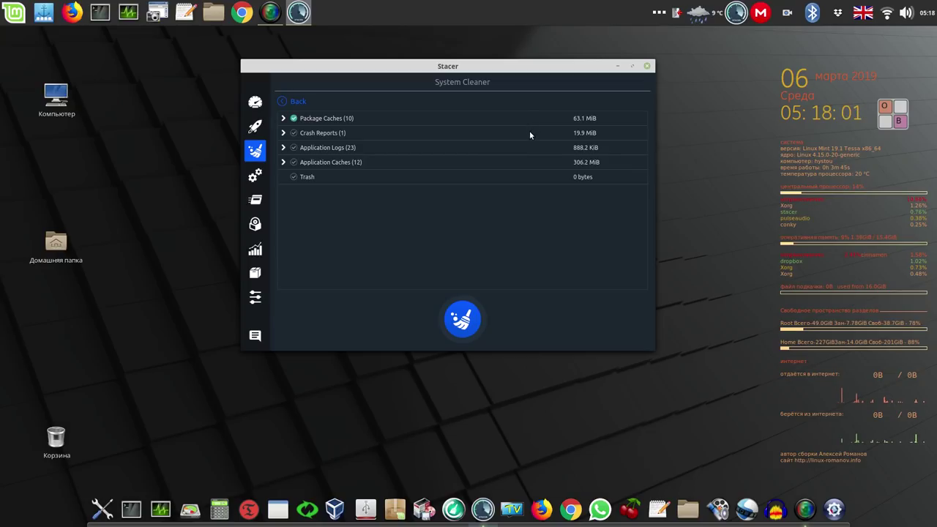
click(531, 150)
click(534, 164)
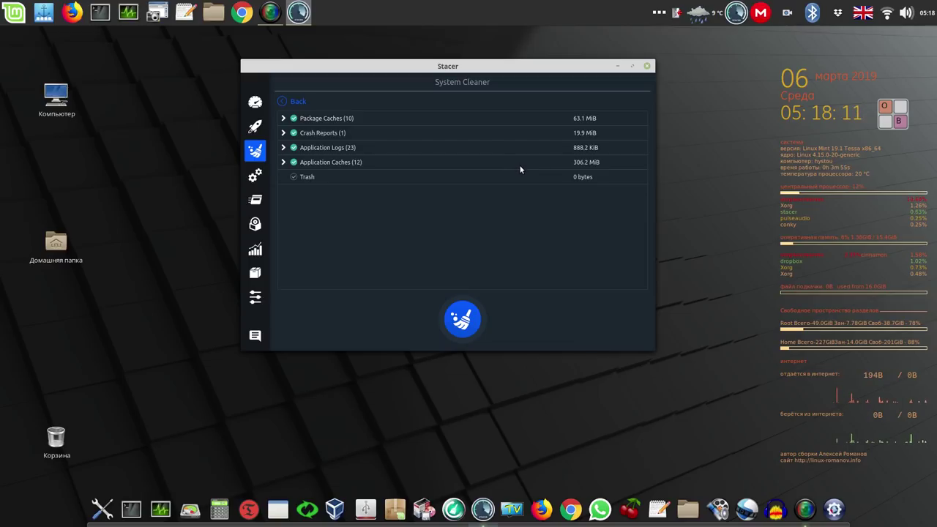
click(465, 323)
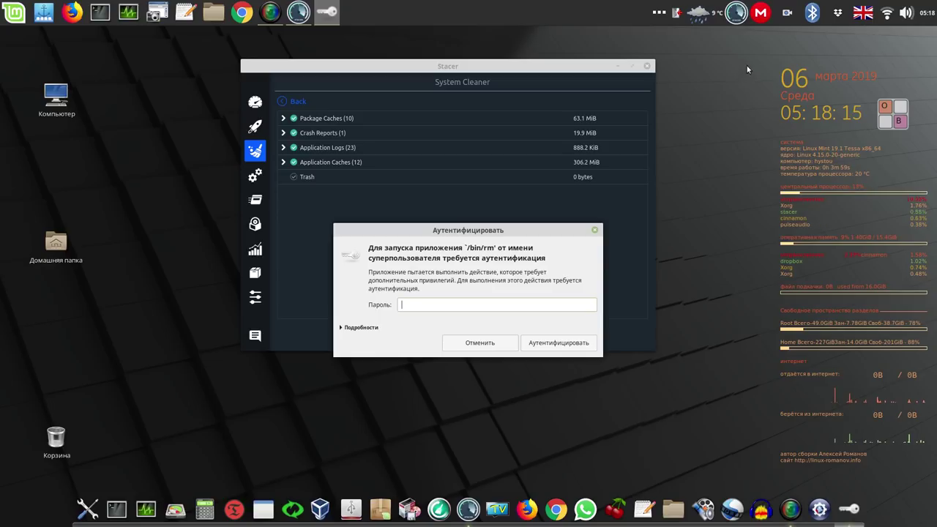
click(788, 12)
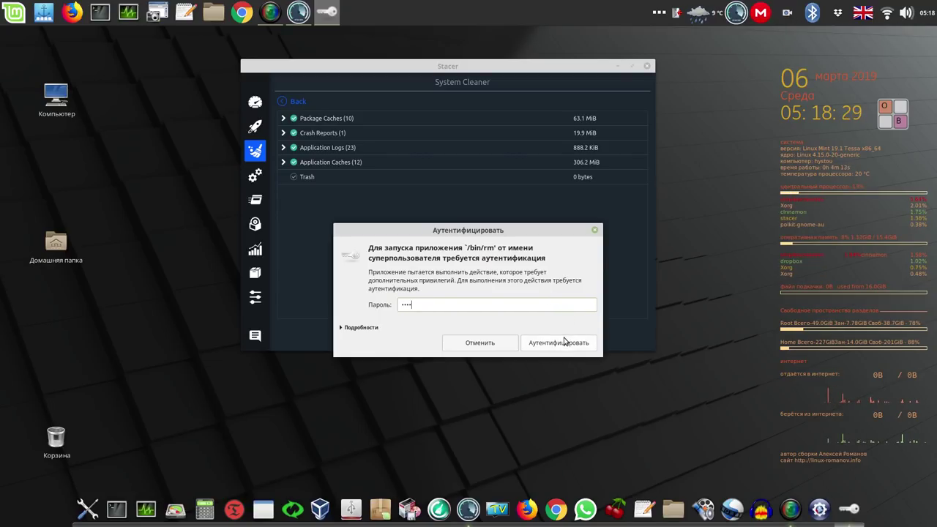
click(557, 344)
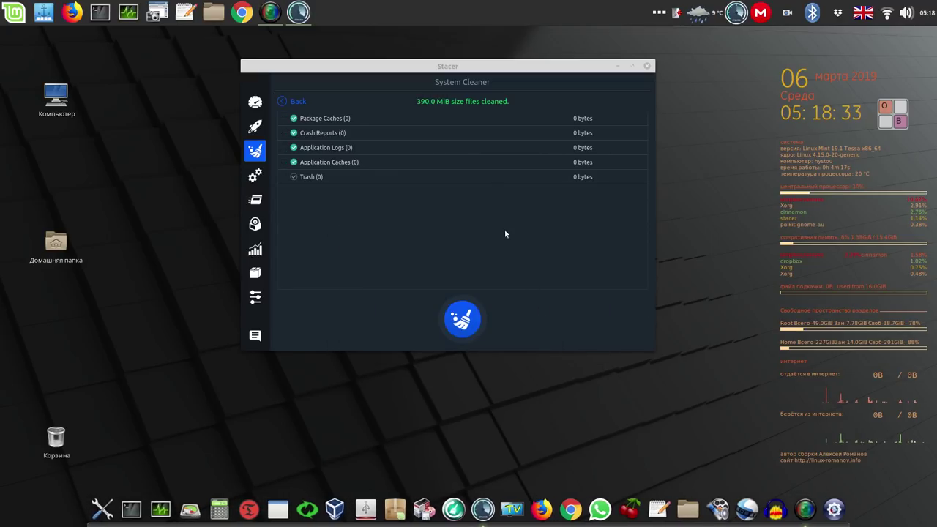
click(649, 67)
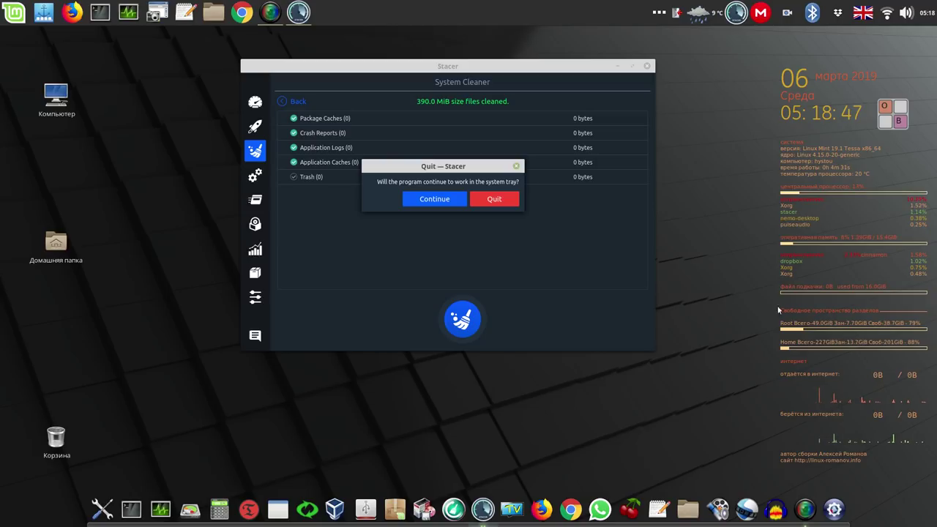
click(436, 196)
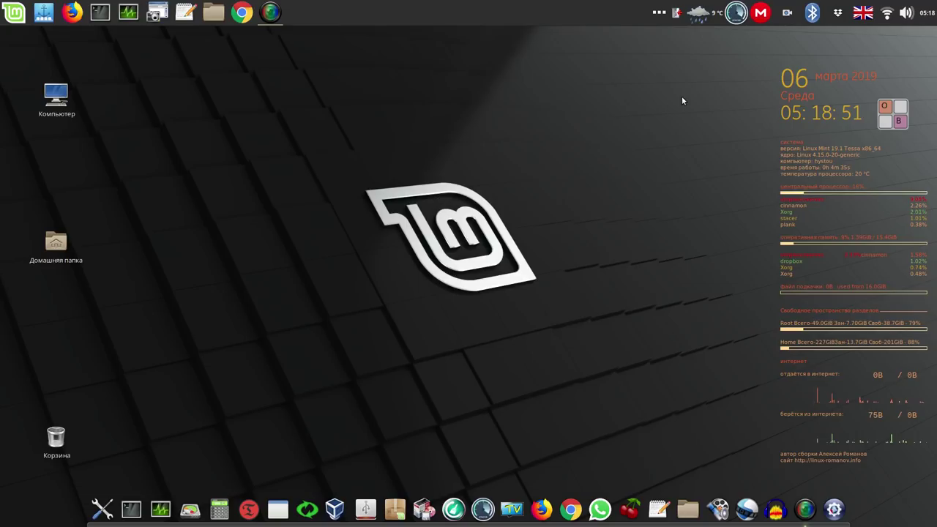
Step: Reopen Stacer from the system tray and set the CPU alert percentage to 80% in its settings
click(738, 16)
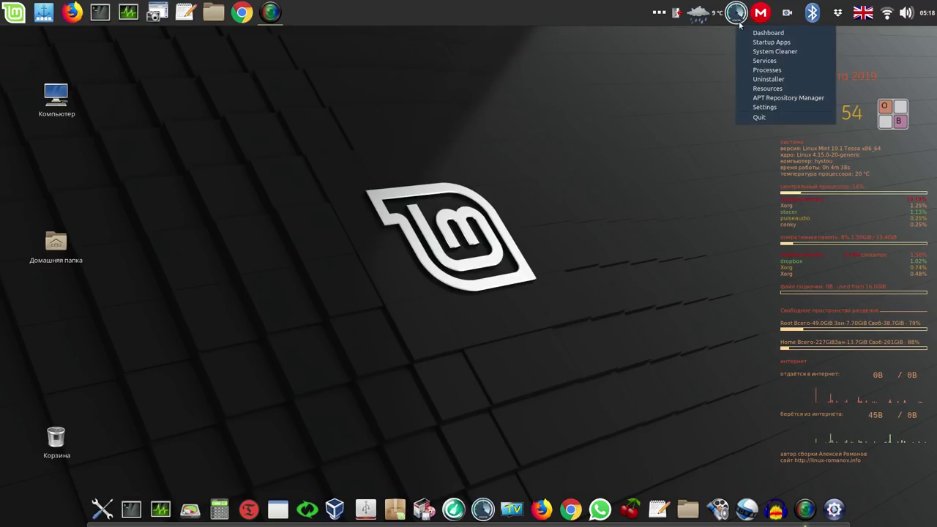
click(788, 97)
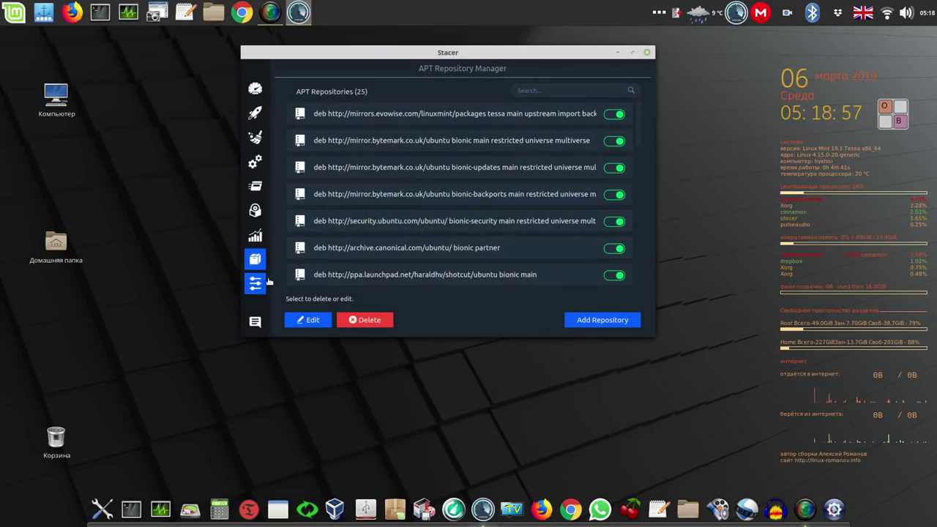
click(256, 284)
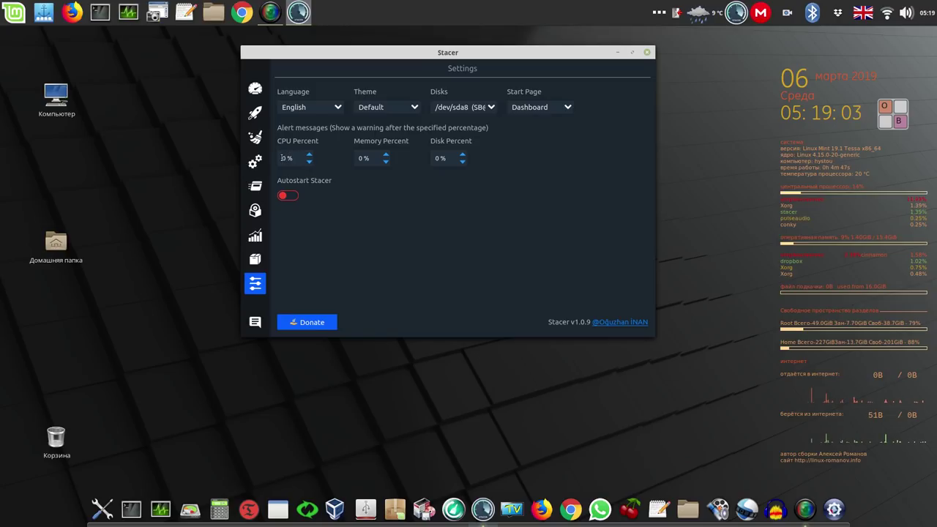
click(895, 117)
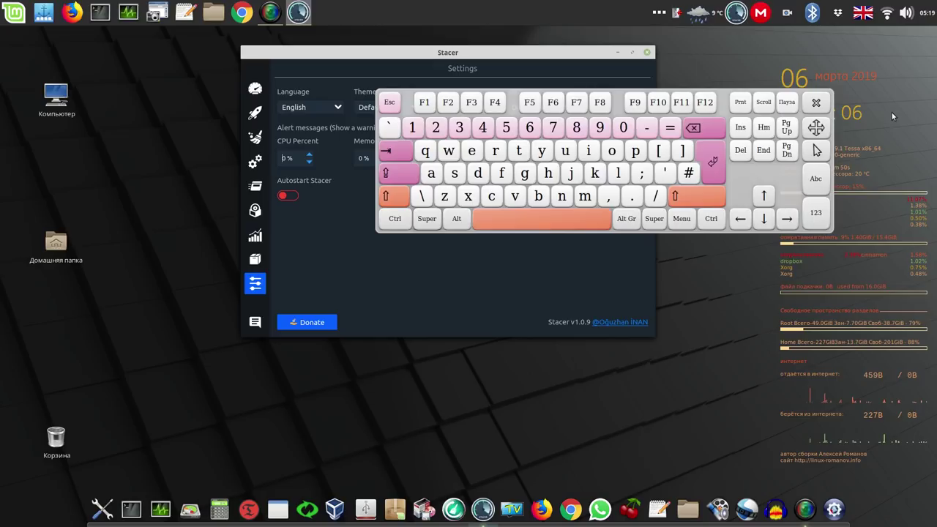
click(577, 128)
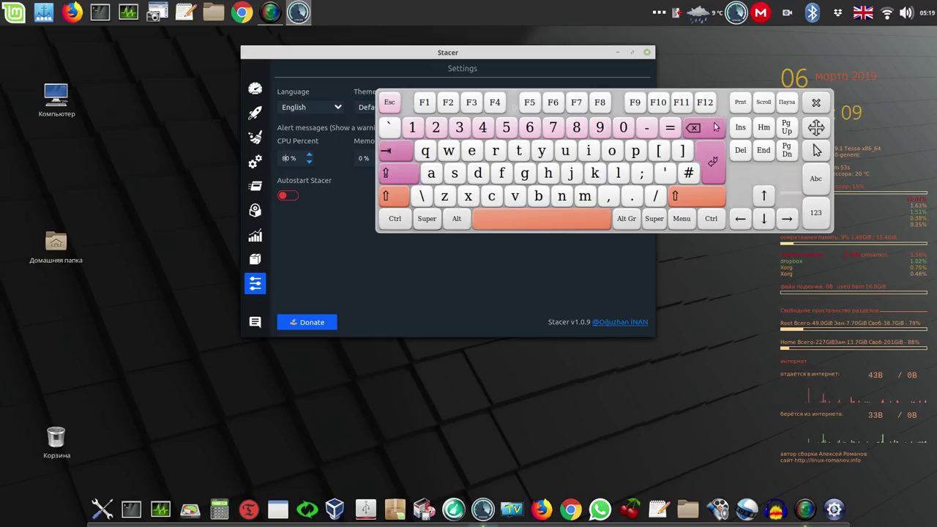
drag(817, 128, 871, 291)
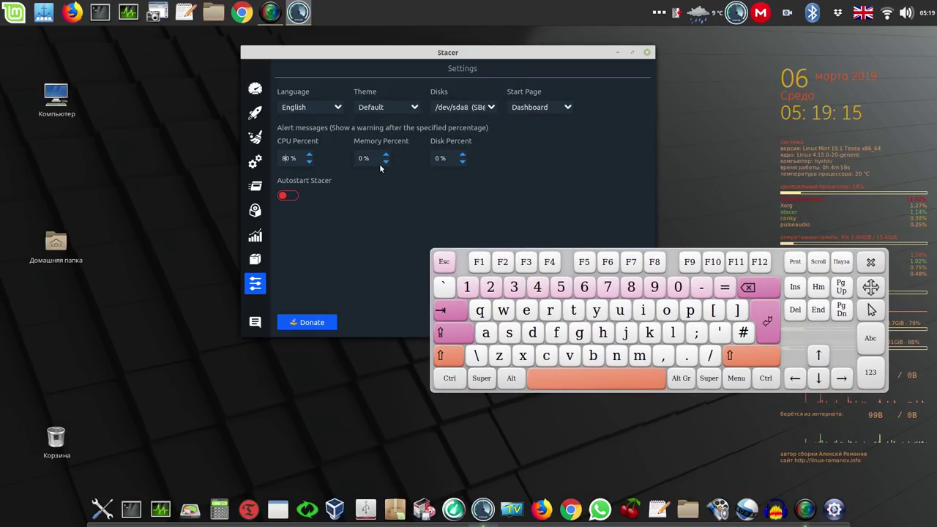
Step: Set the memory alert to 80% and the disk alert to 50%, and close the on-screen keyboard
click(359, 158)
click(632, 288)
click(561, 287)
click(678, 286)
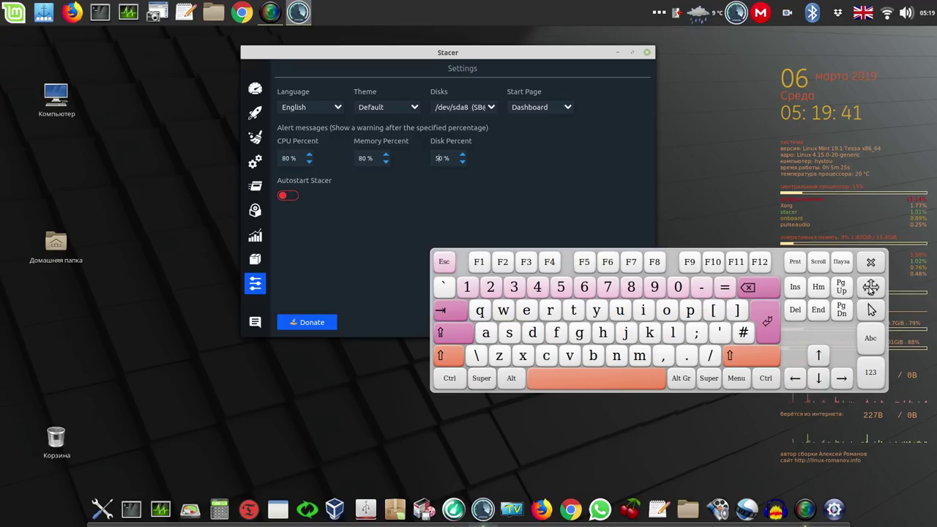
click(876, 260)
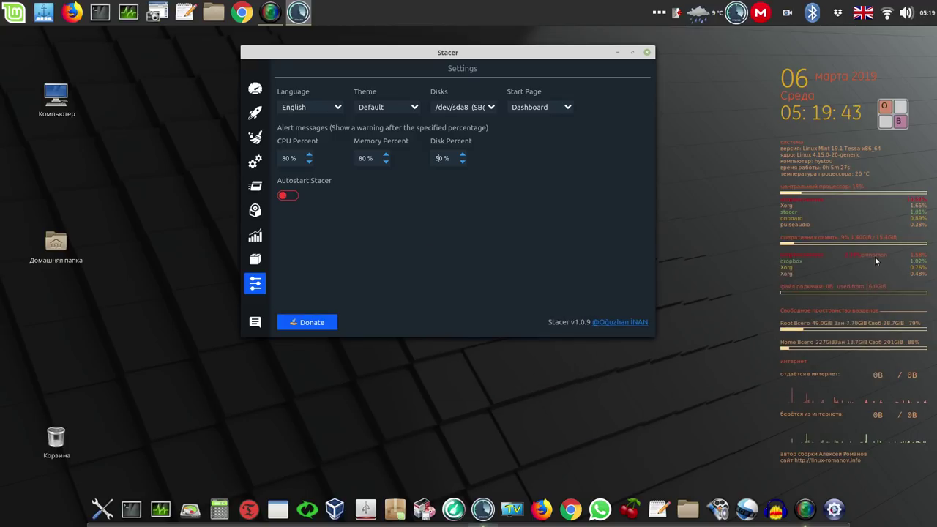
Step: Enable Stacer's autostart and close its window, letting it continue in the system tray
click(290, 198)
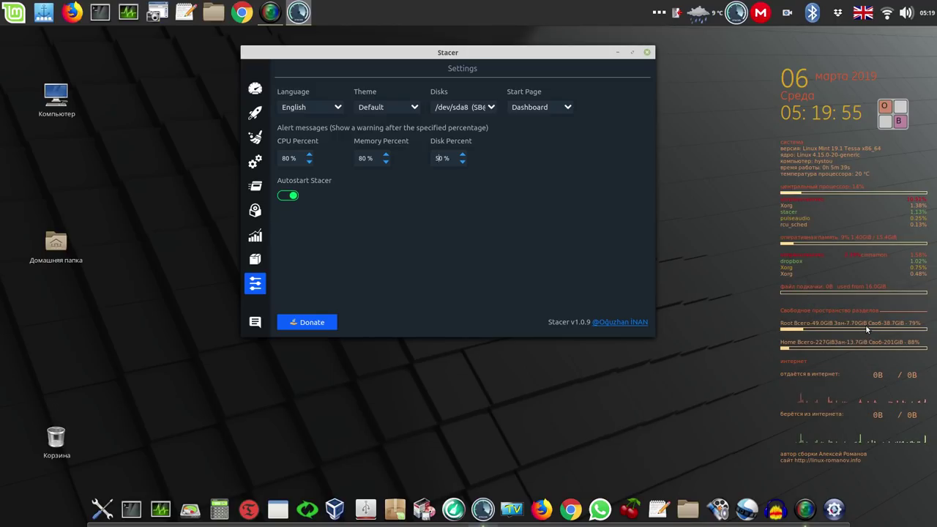
click(648, 52)
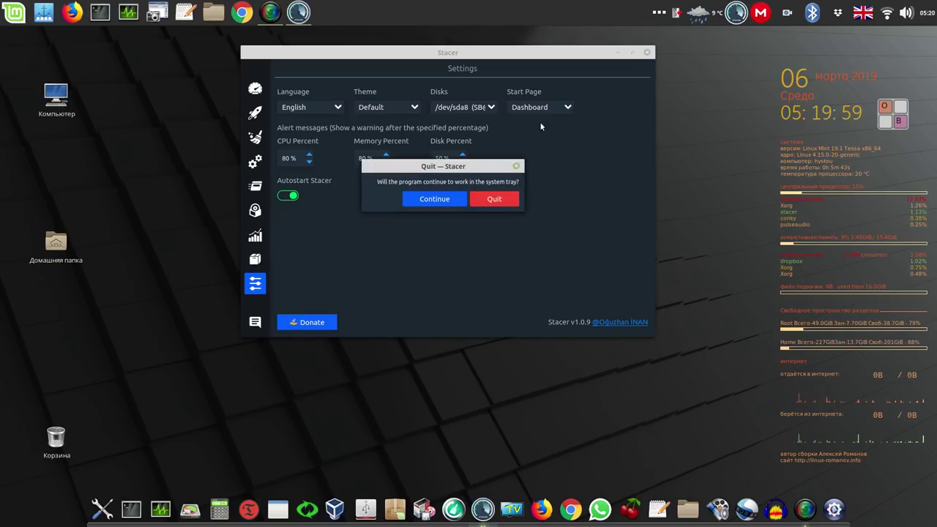
click(449, 202)
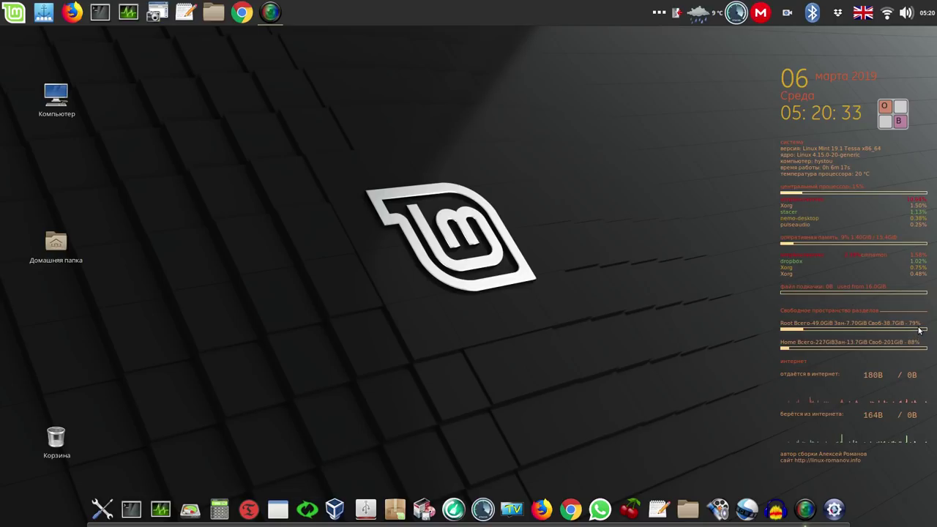
Step: Open the system shutdown dialog and dismiss it
click(676, 16)
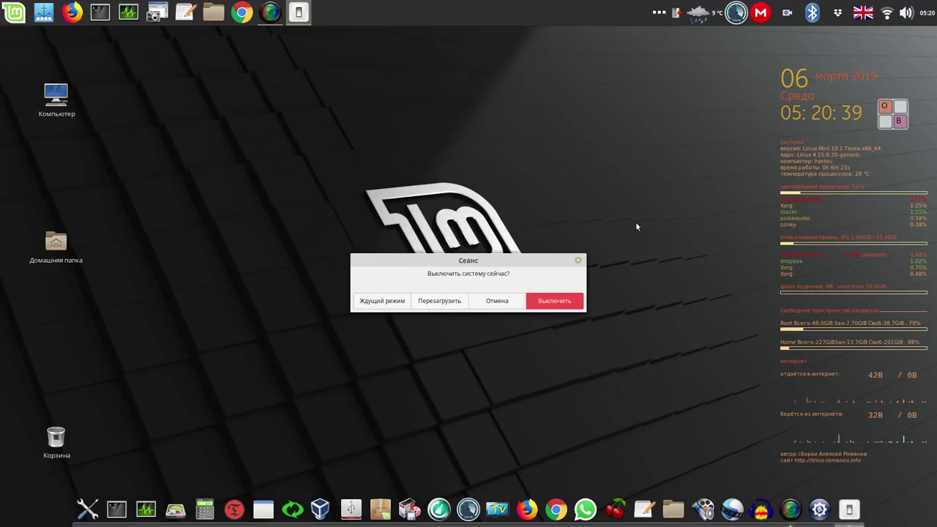
click(580, 261)
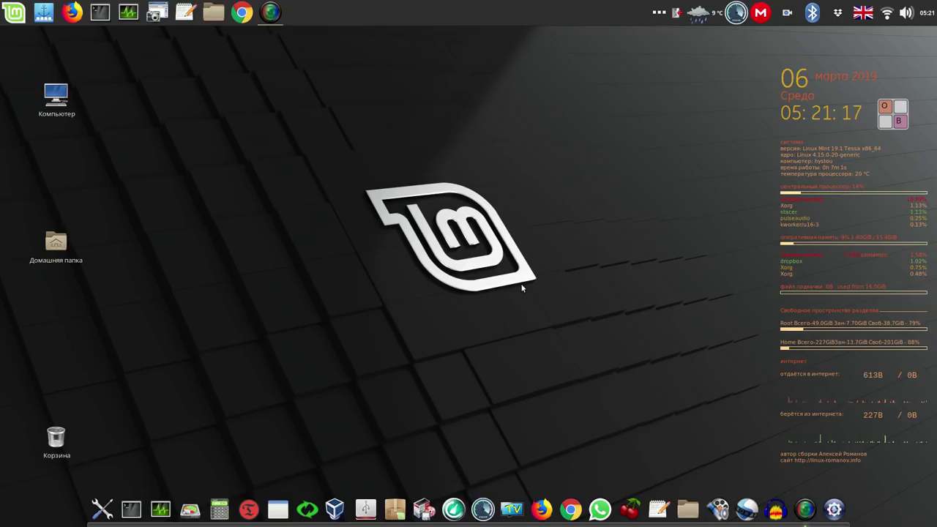
Step: Check the Apps, Personal and System categories in Ubuntu Cleaner for items to clean, and close it
click(456, 510)
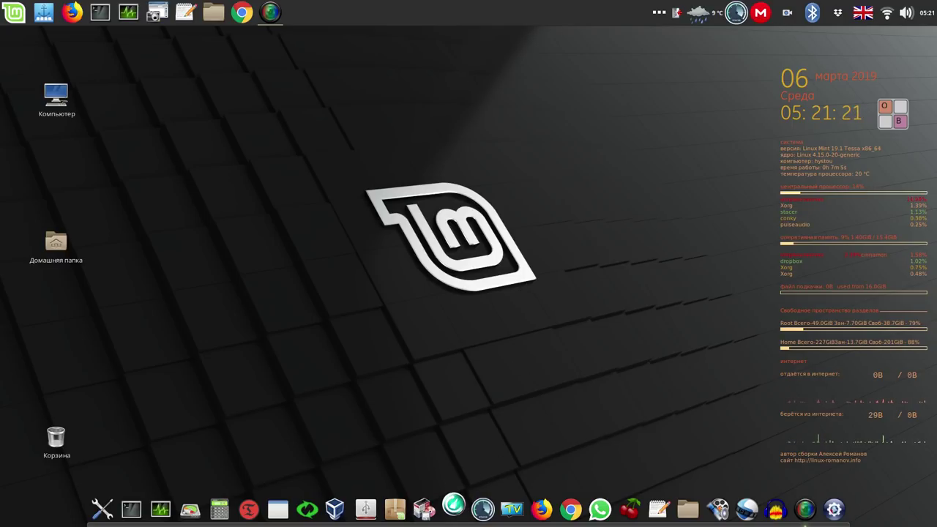
click(258, 186)
click(258, 199)
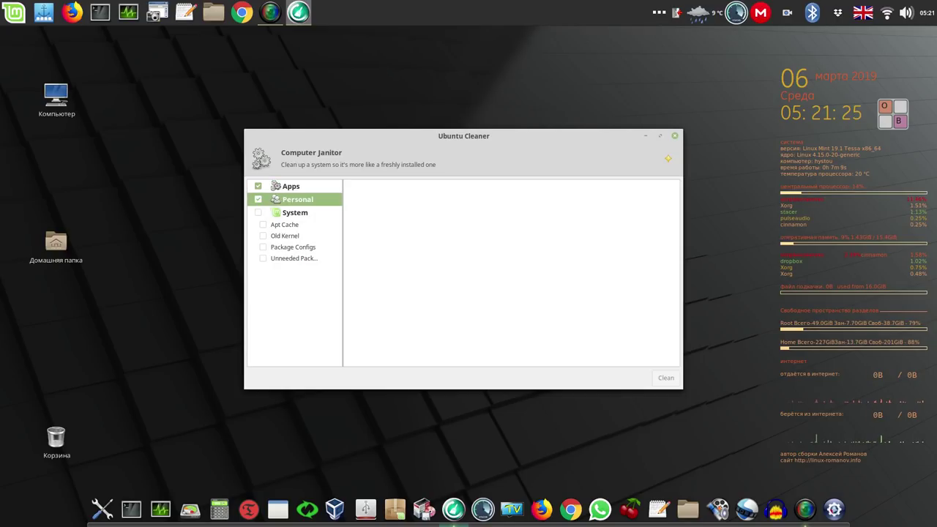
click(258, 212)
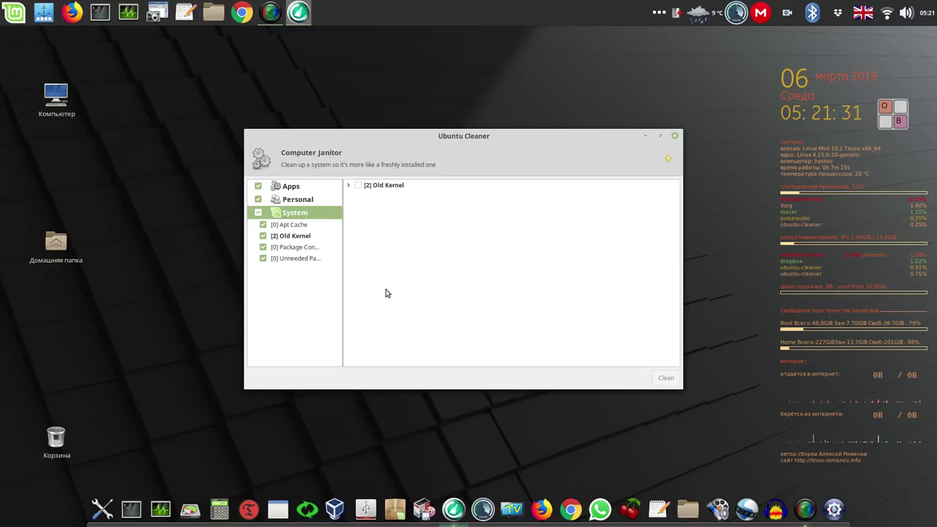
click(675, 136)
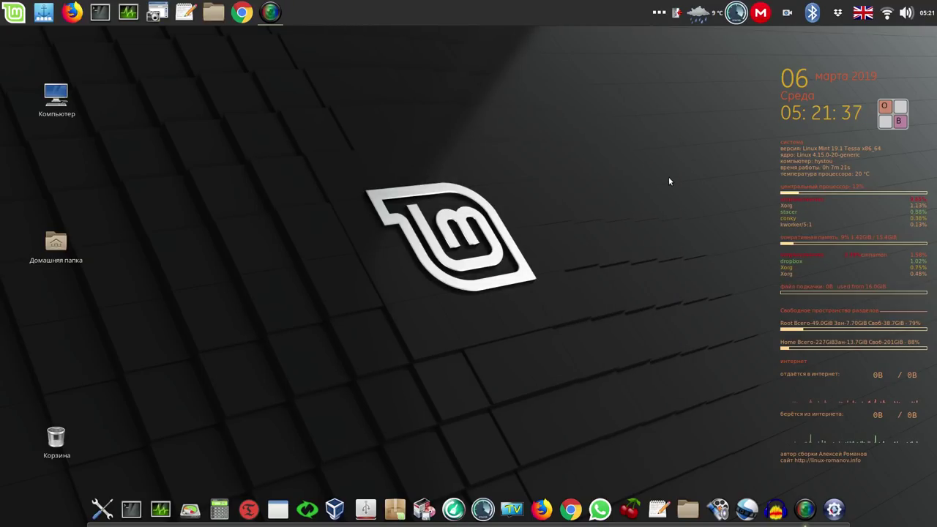
Step: Unpin the gear-shaped launcher from the dock
right_click(835, 511)
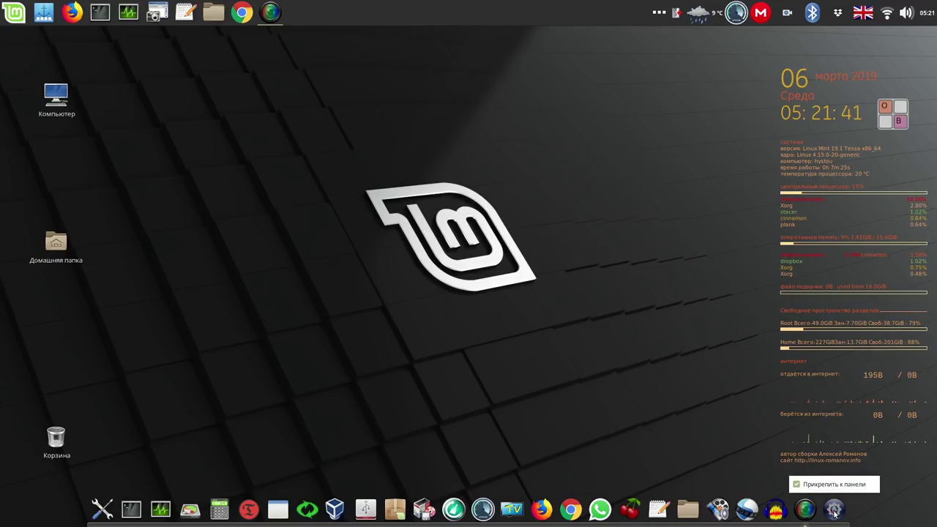
click(799, 485)
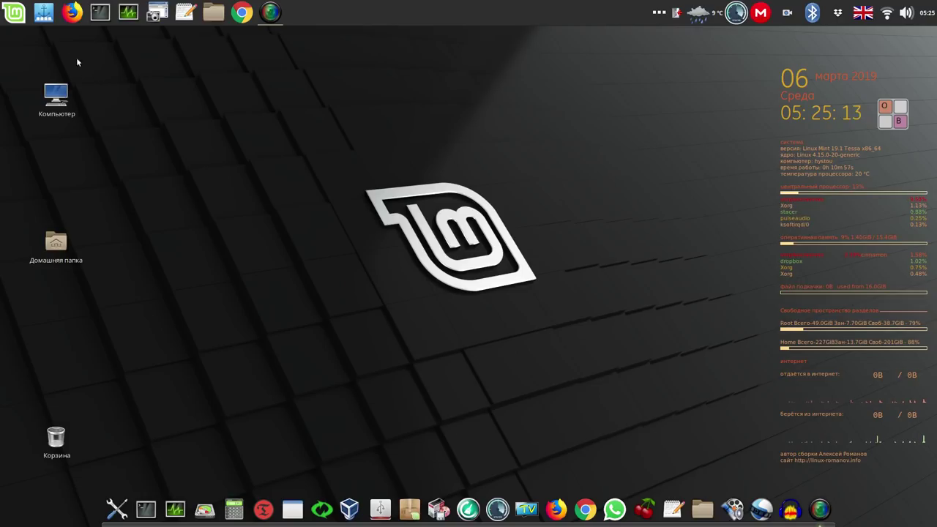
click(12, 14)
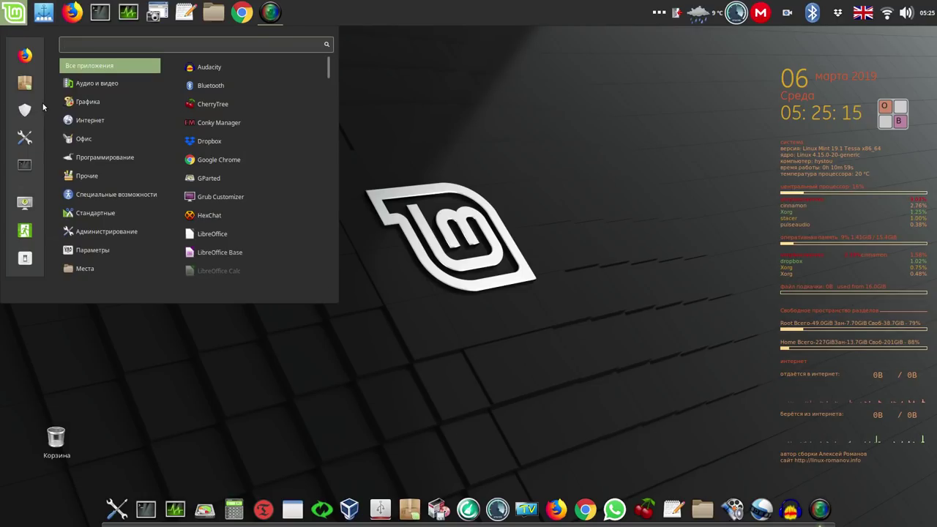
mouse_move(90, 121)
click(532, 19)
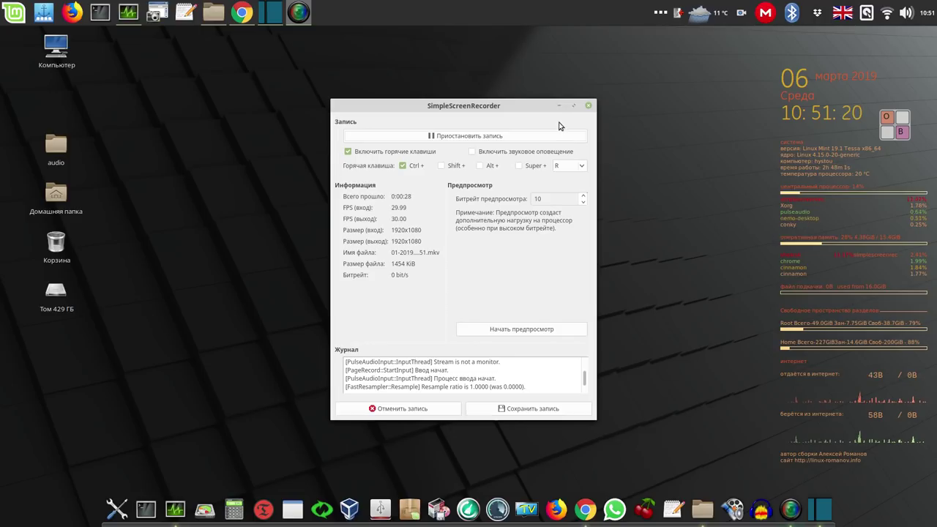
click(561, 106)
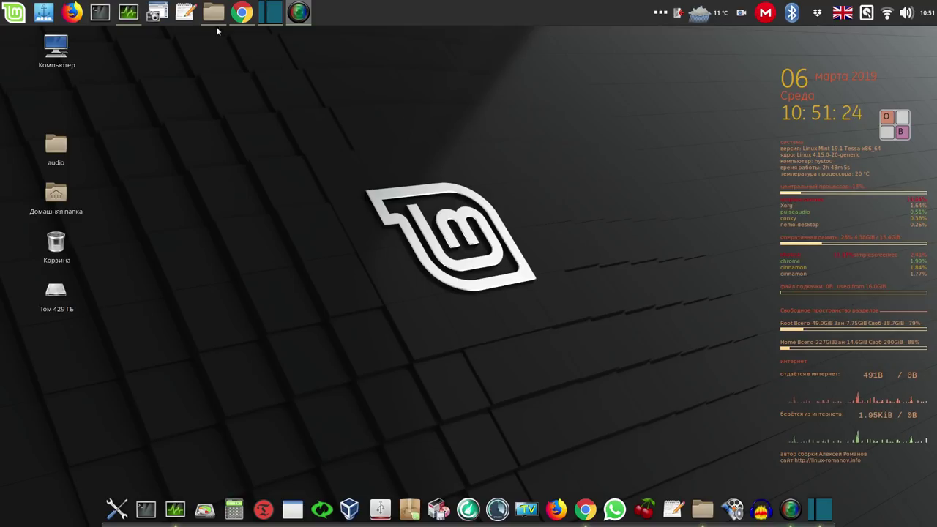
mouse_move(219, 17)
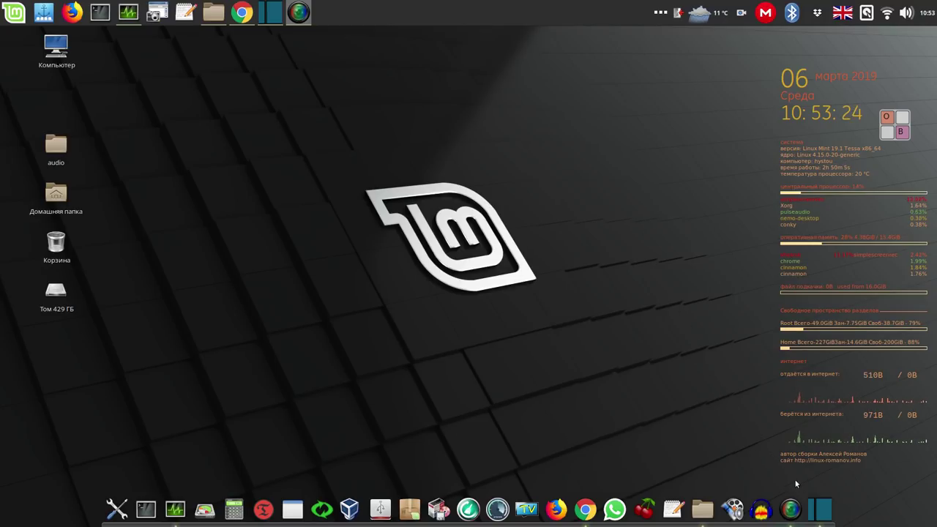
right_click(740, 14)
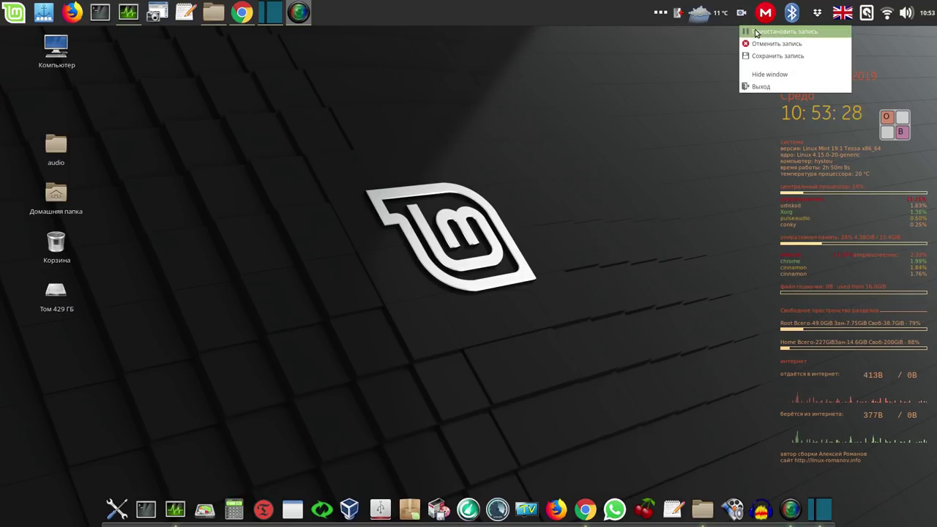